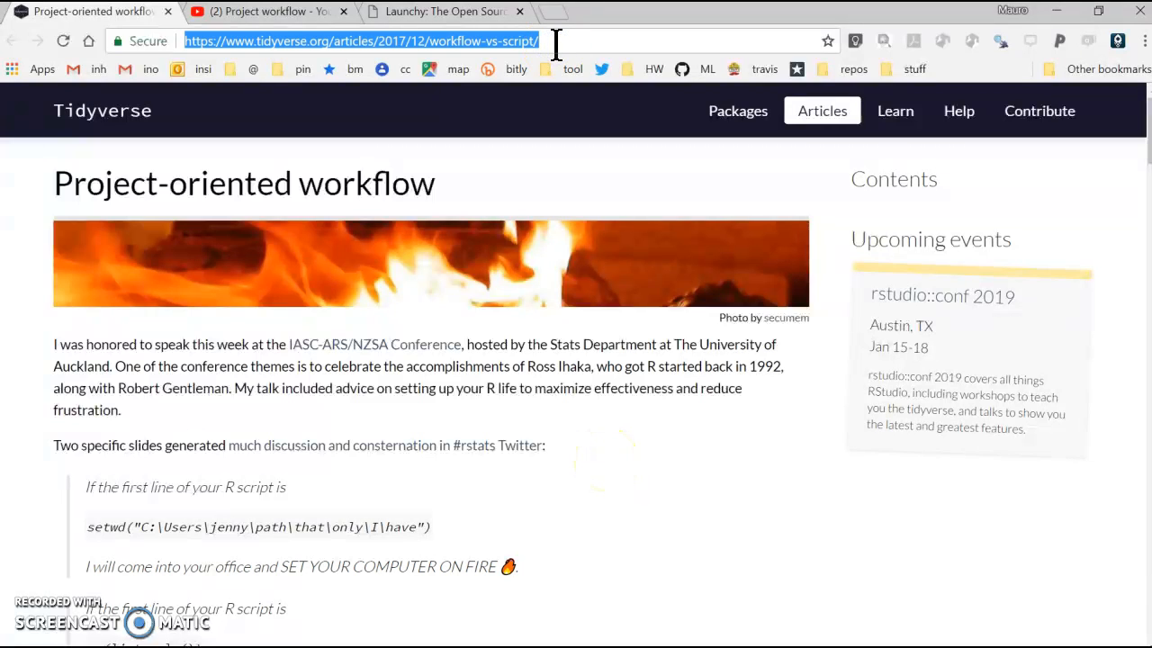
View the Project workflow video page, and inspect the Windows versions offered on the Launchy download page.
click(279, 18)
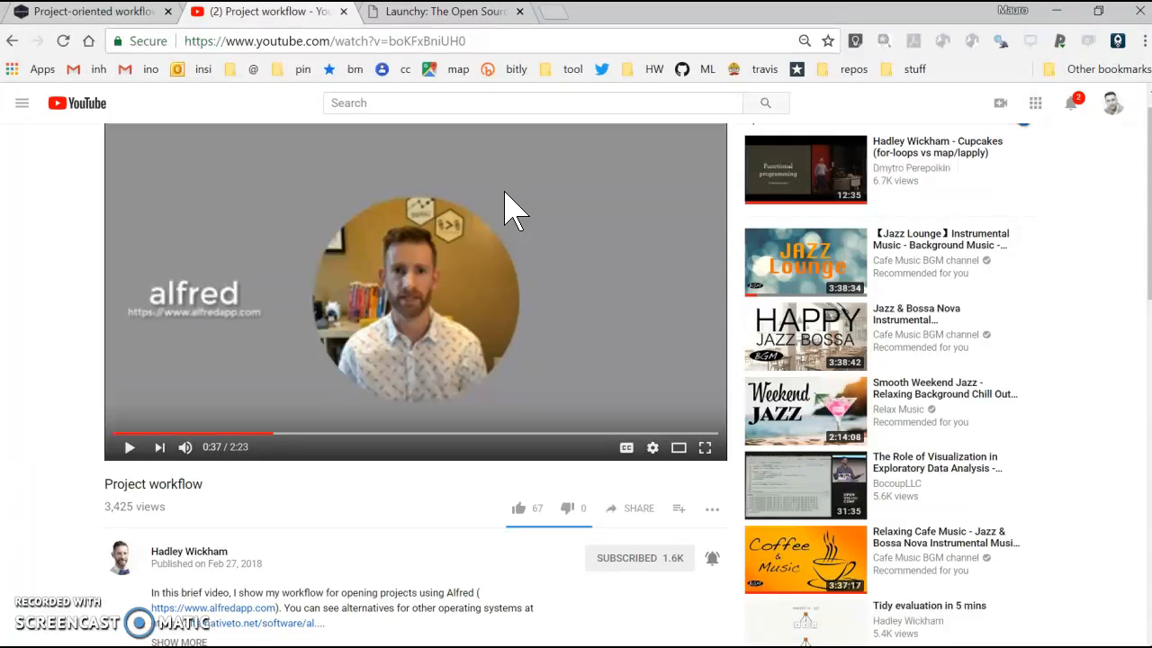
click(447, 13)
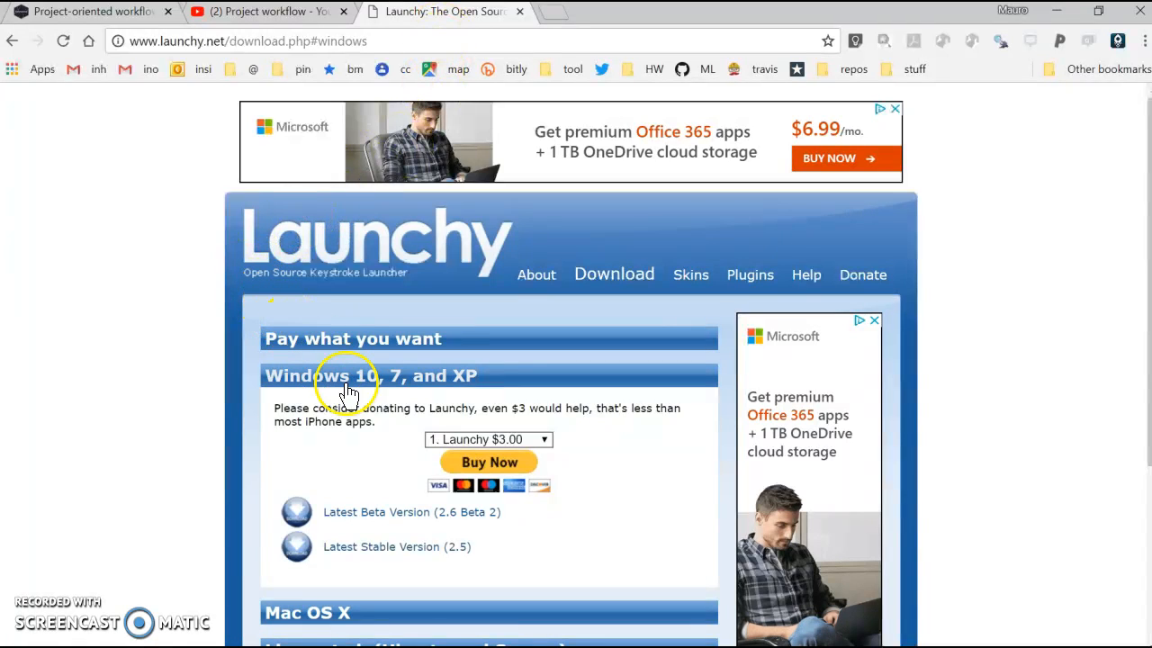
click(443, 440)
click(450, 453)
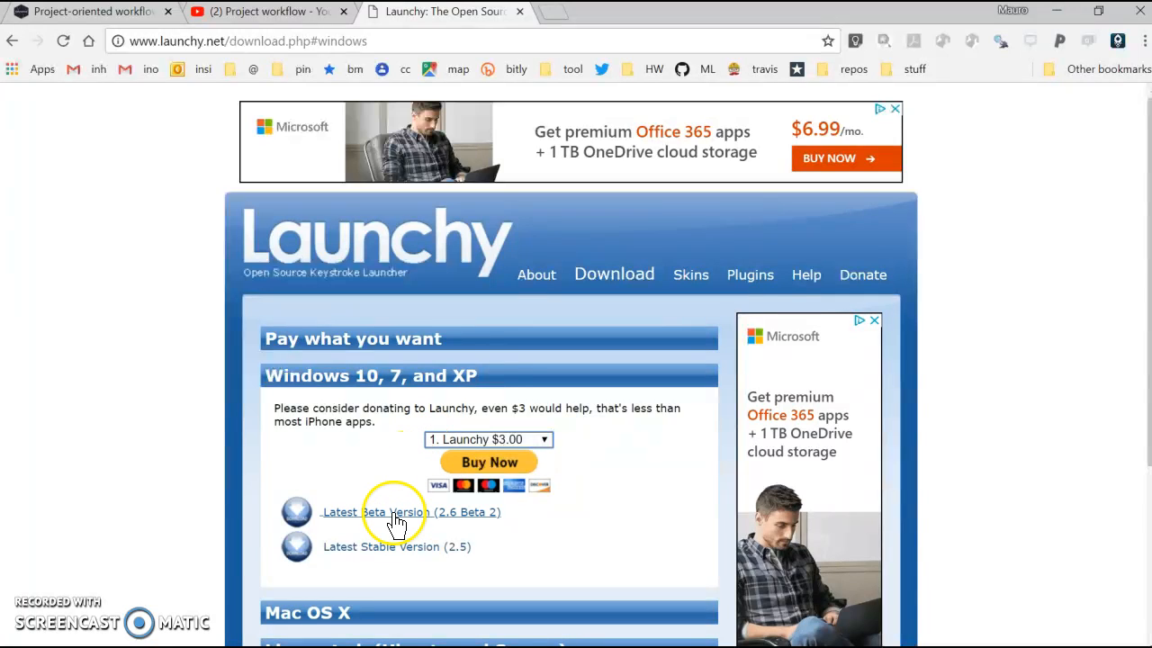
click(399, 551)
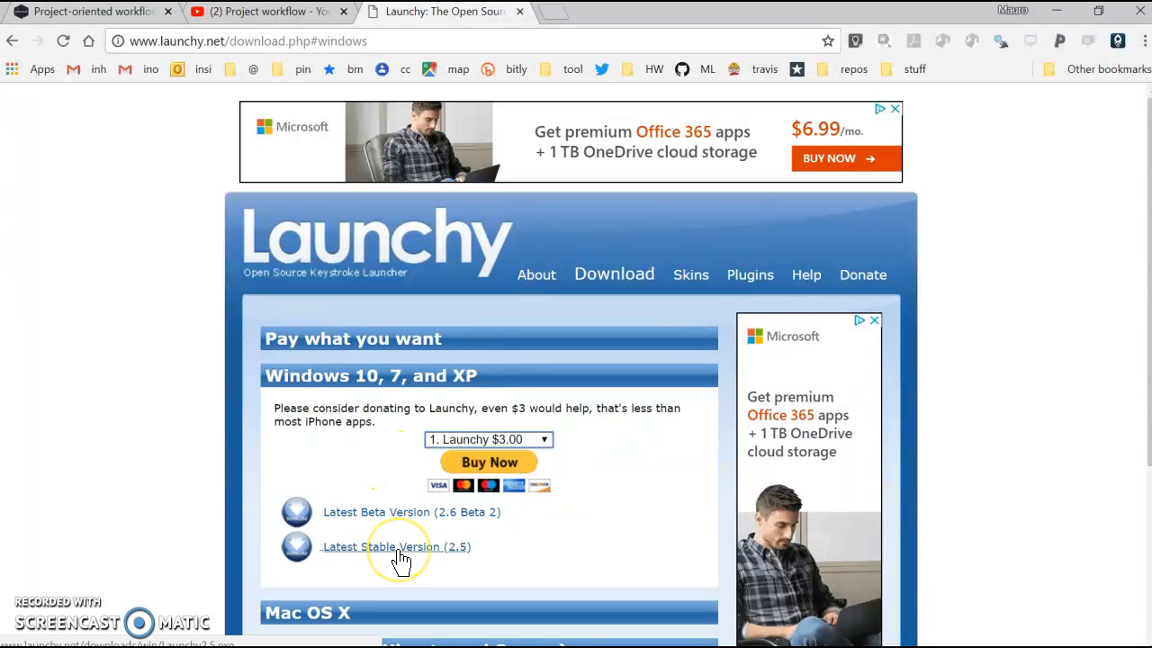
click(410, 514)
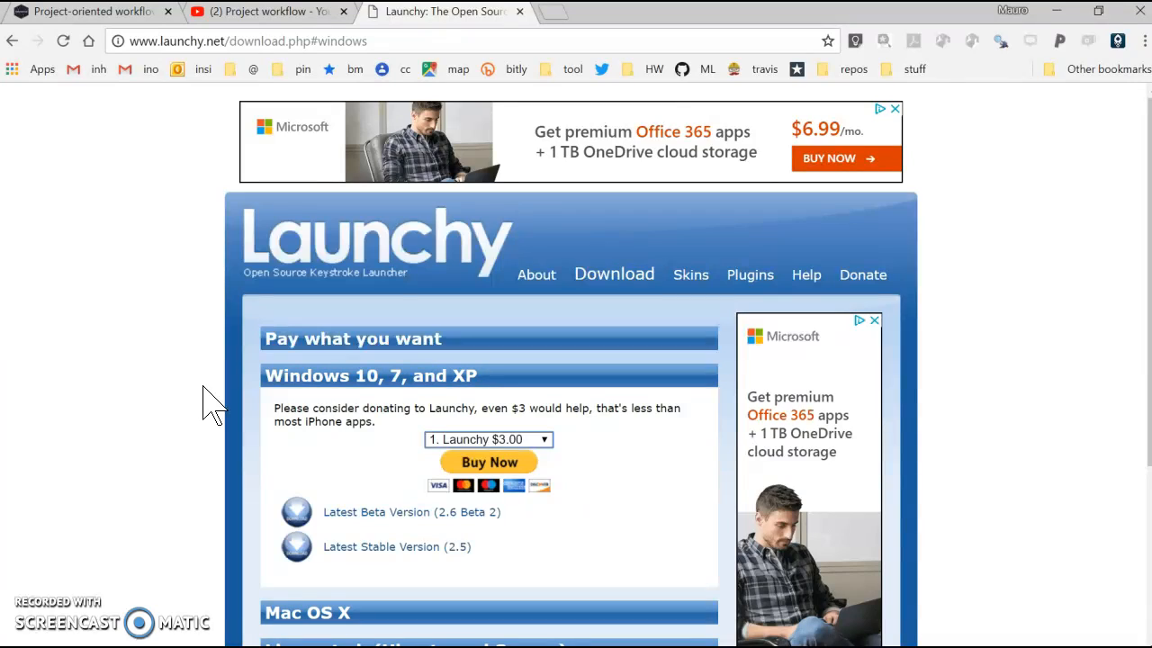
Bring up the Launchy launcher and search it for fgeo.
key(alt+space)
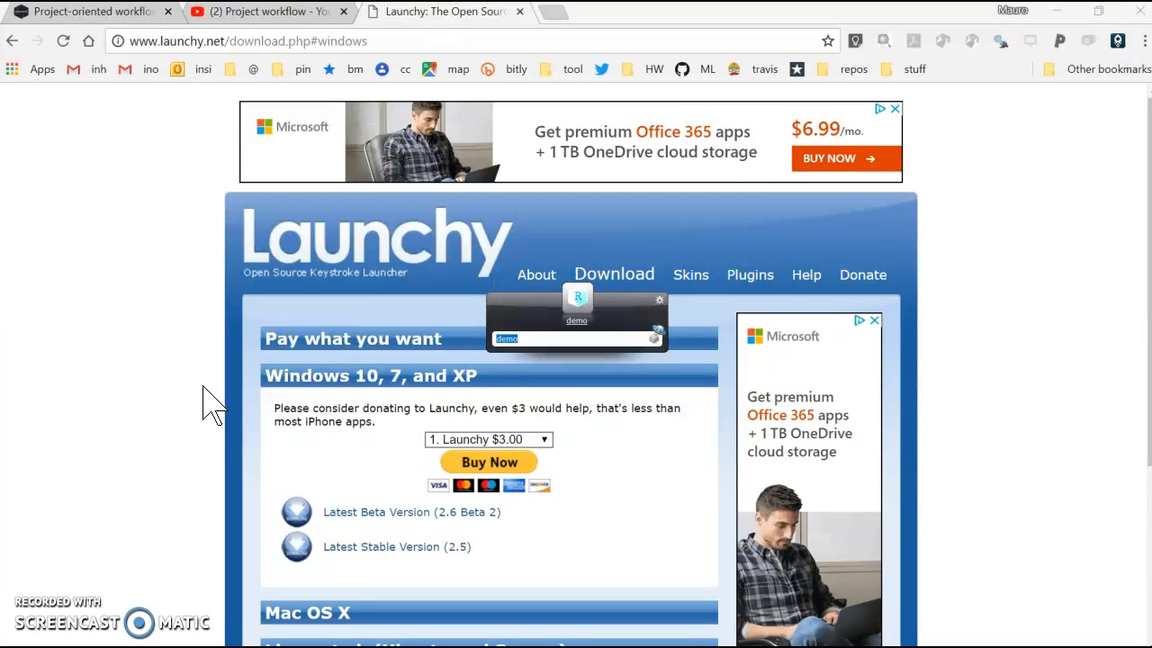
text(d)
key(BackSpace)
text(fgeo)
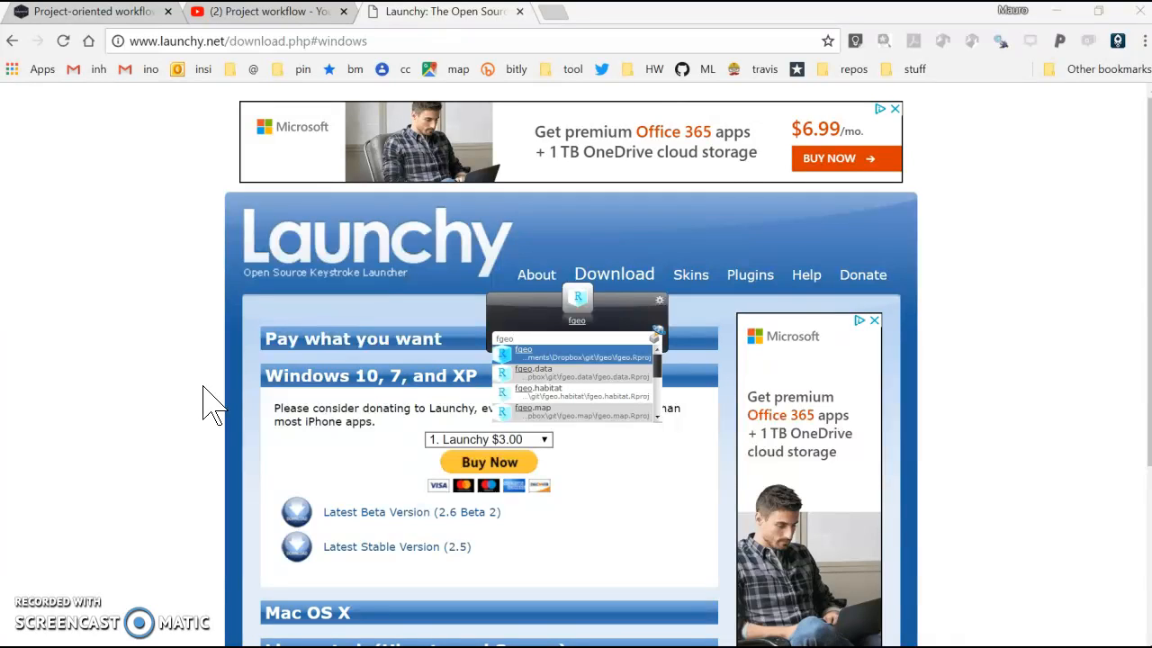
In Launchy's catalog options, check the *.rproj file type for the Dropbox\git directory, rescan the catalog and accept.
click(660, 302)
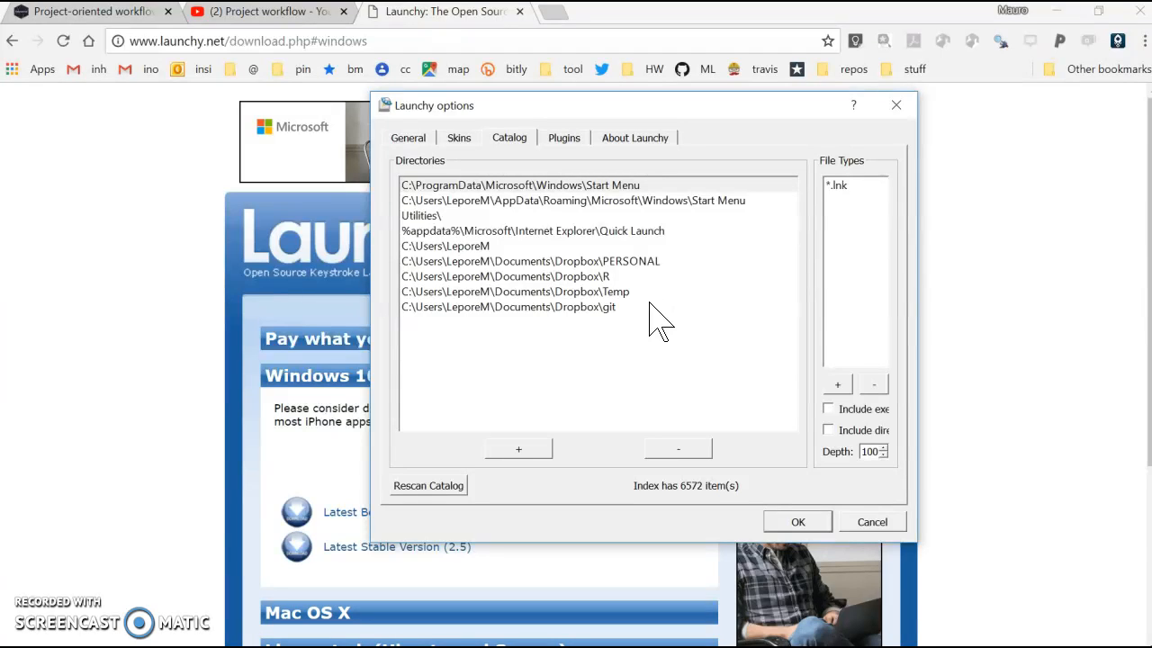
click(559, 311)
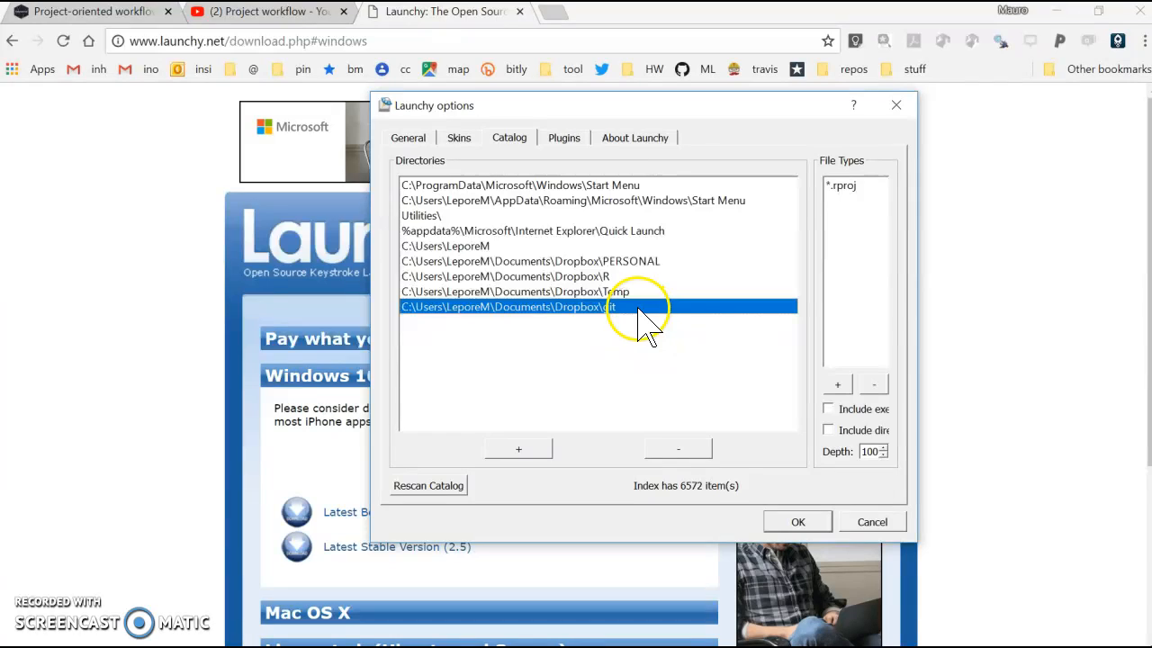
click(873, 187)
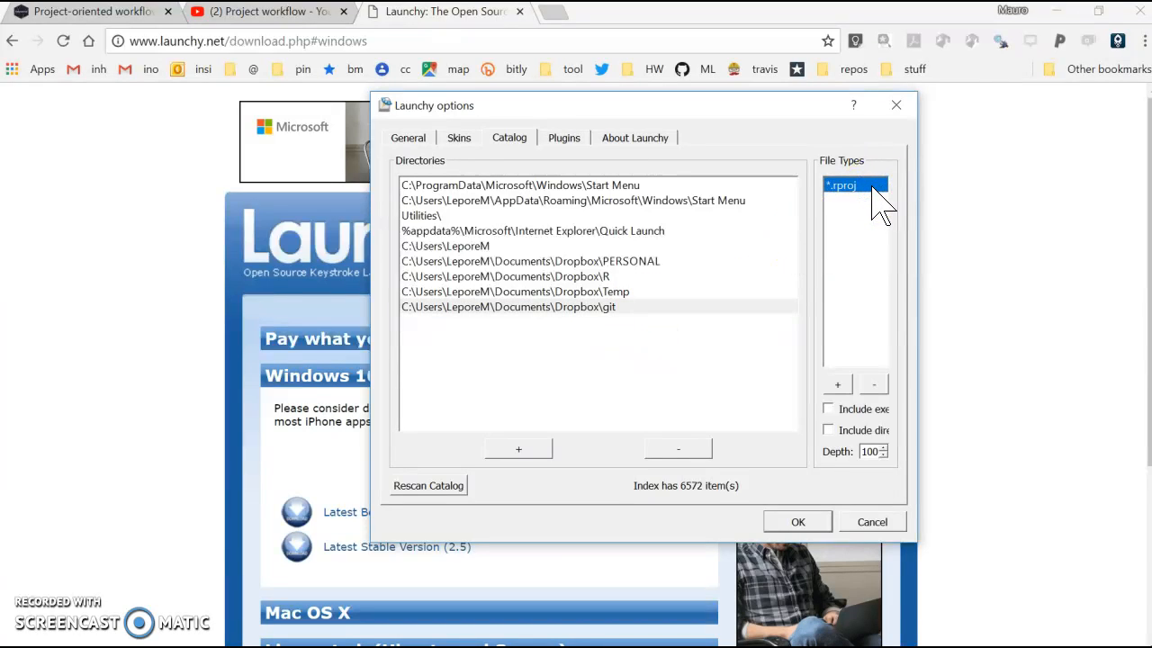
click(866, 200)
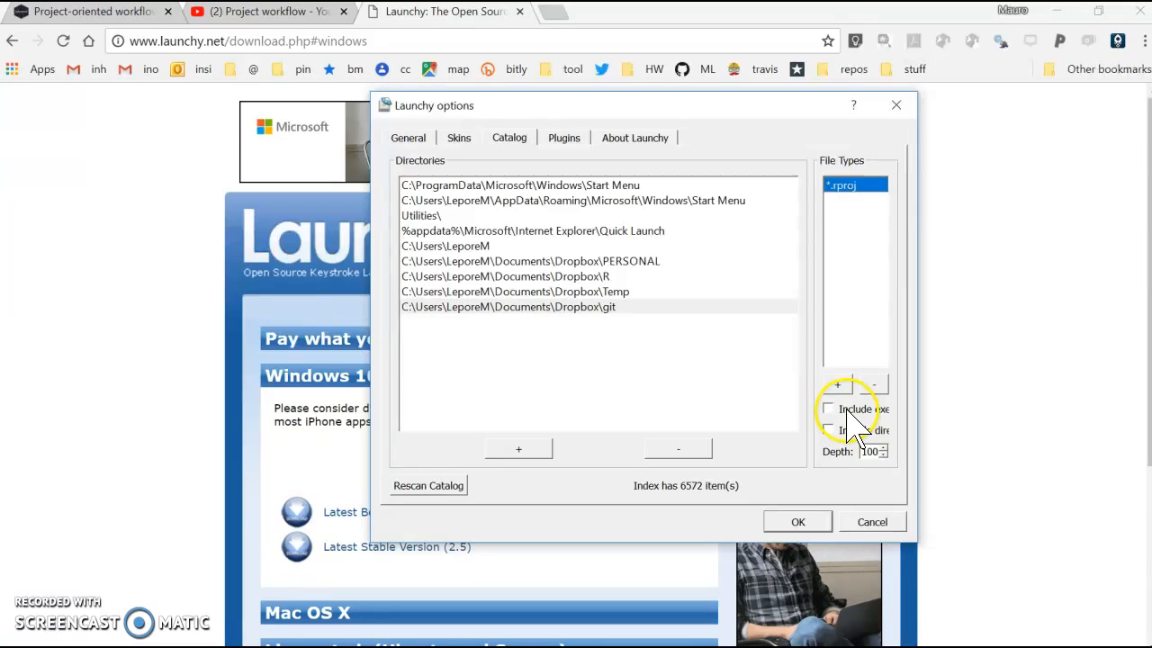
click(438, 484)
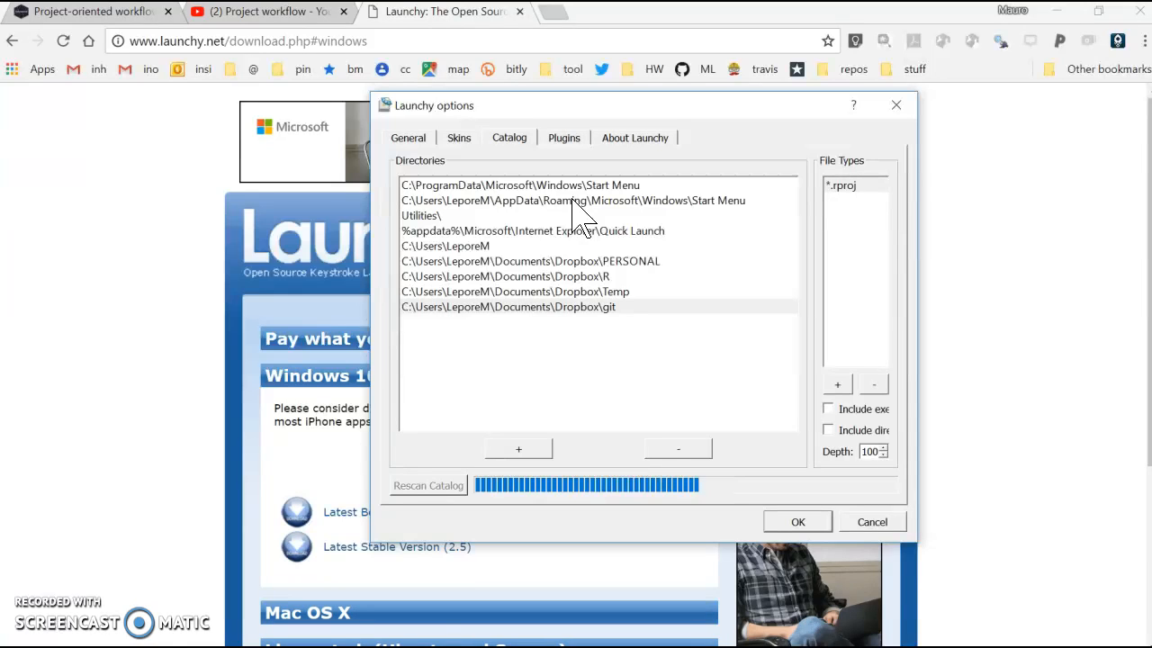
click(794, 524)
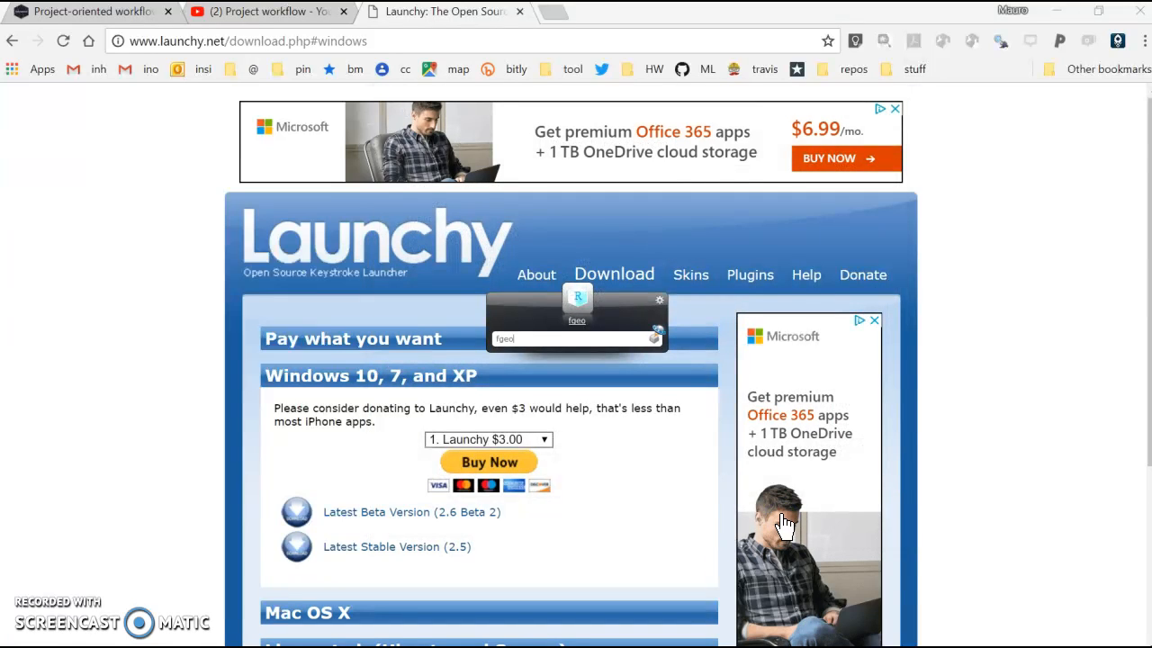
Extend the launcher search to fgeo.demo, launch the fgeo.demography project in RStudio and maximize its window.
text(.demo)
key(Return)
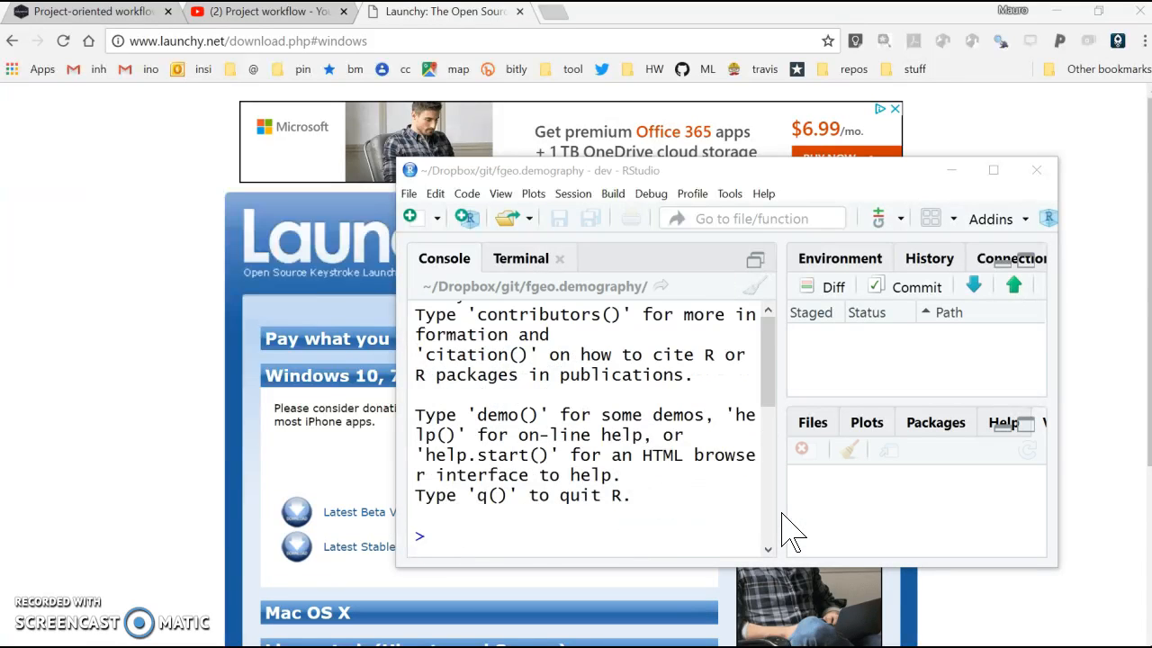
click(994, 170)
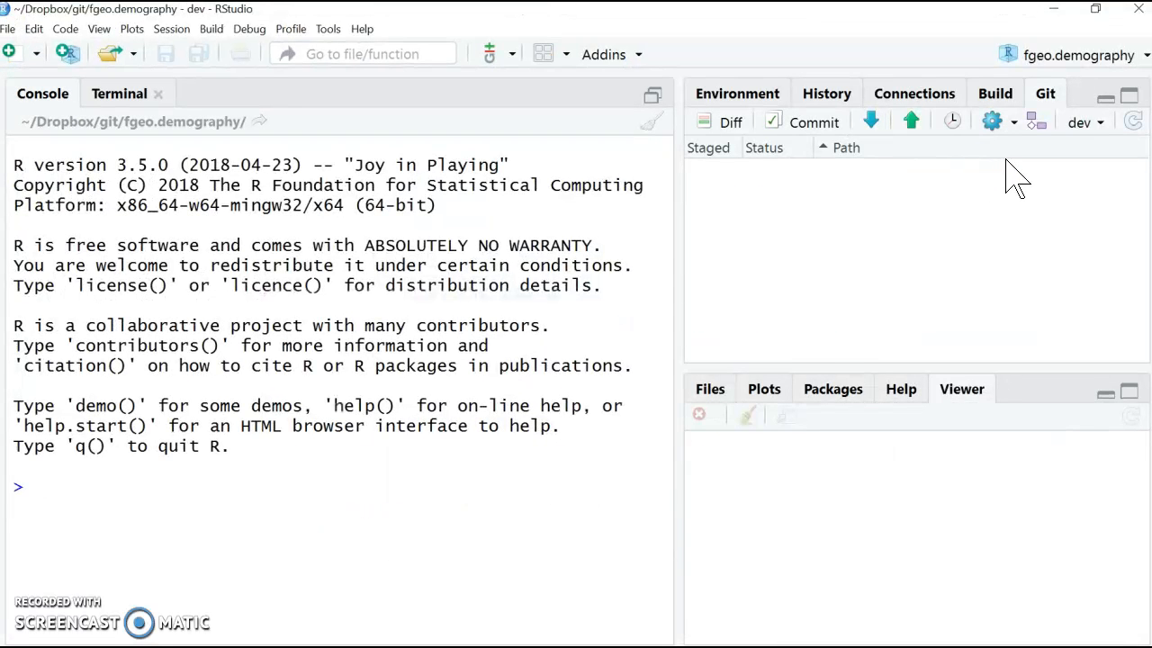
Switch from fgeo.demography to the recent project demo, and close that RStudio window.
click(1073, 60)
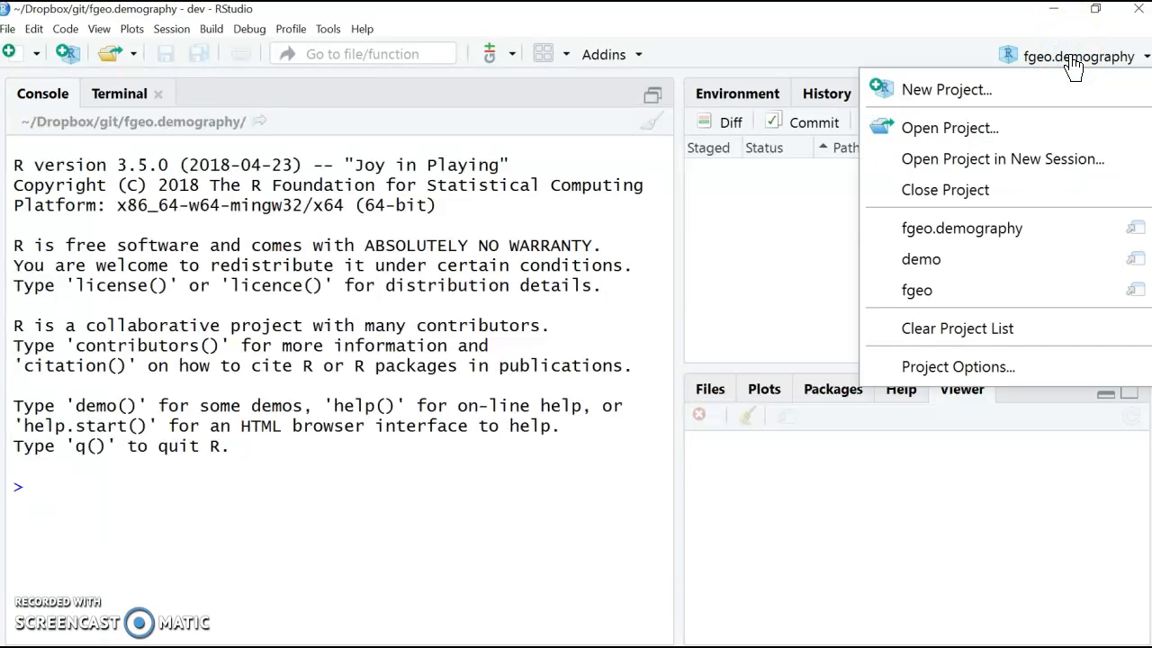
click(1065, 220)
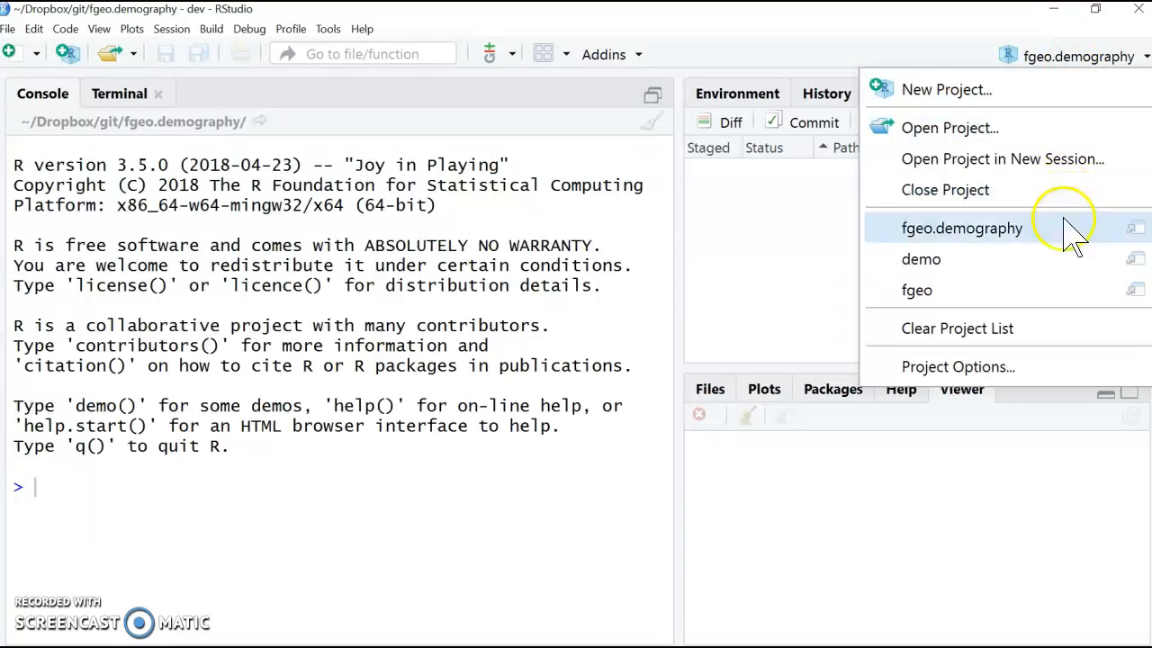
click(1026, 263)
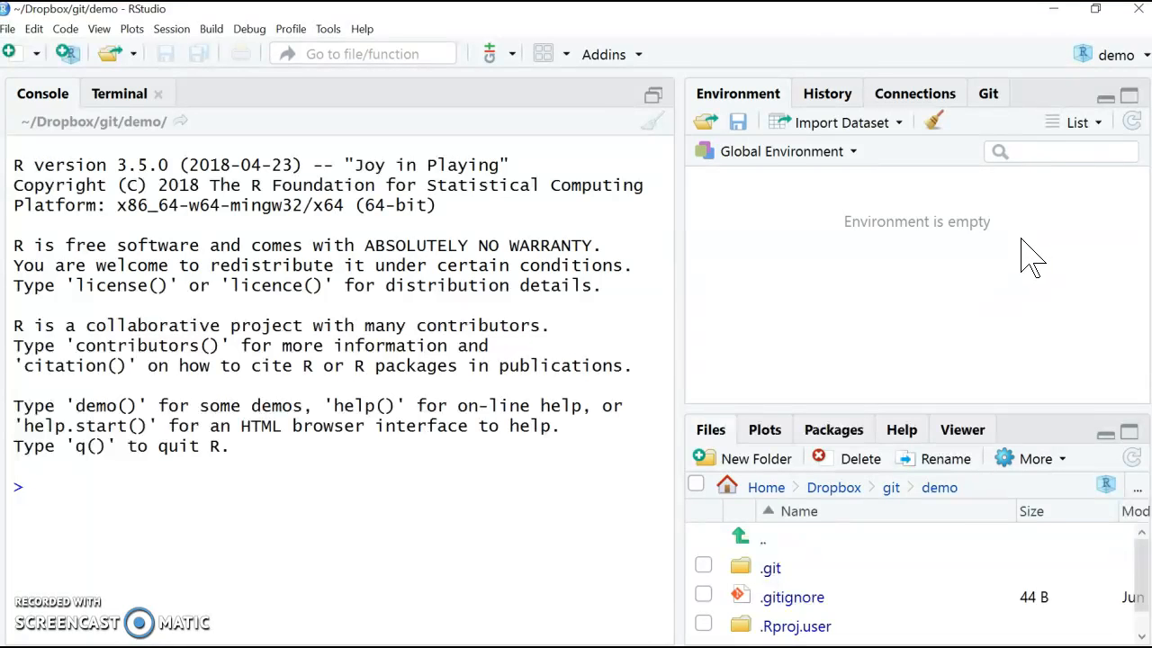
click(1139, 11)
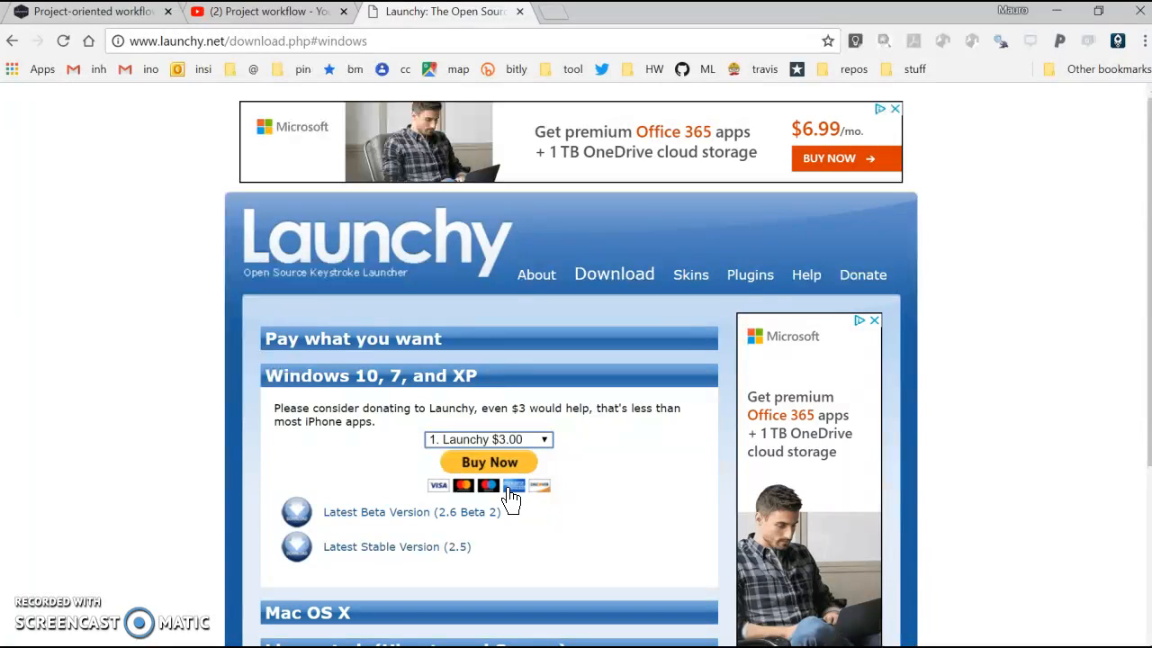
Switch to RStudio with the project_mru file open and compare the recent projects list with the file's paths.
key(alt+Tab)
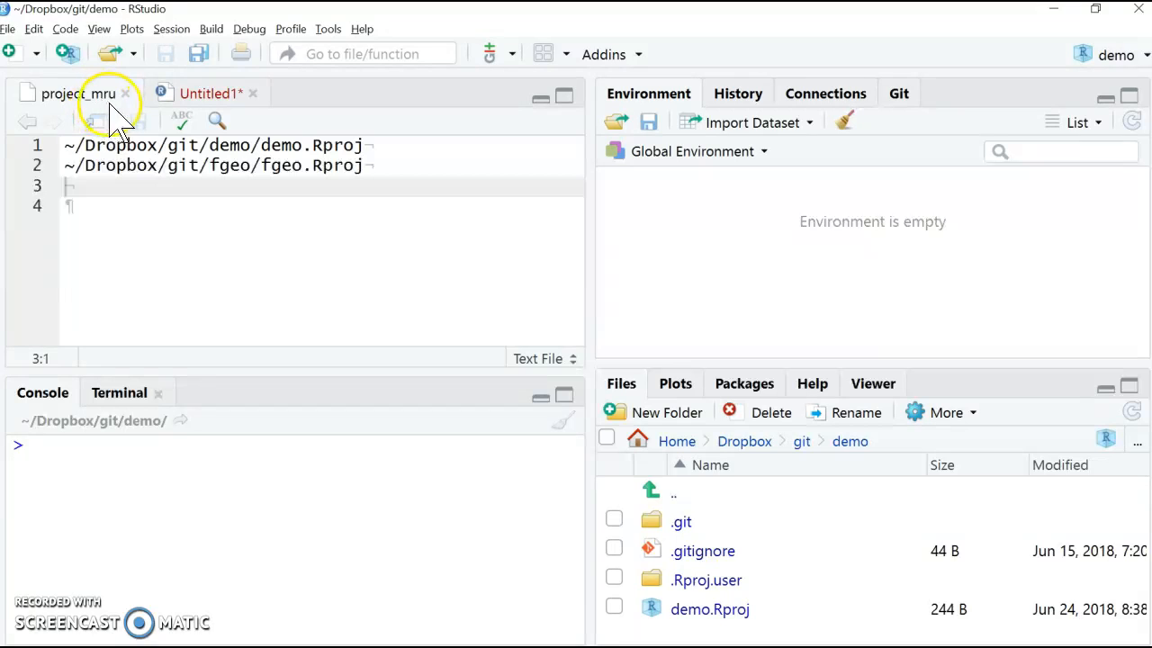
click(1113, 55)
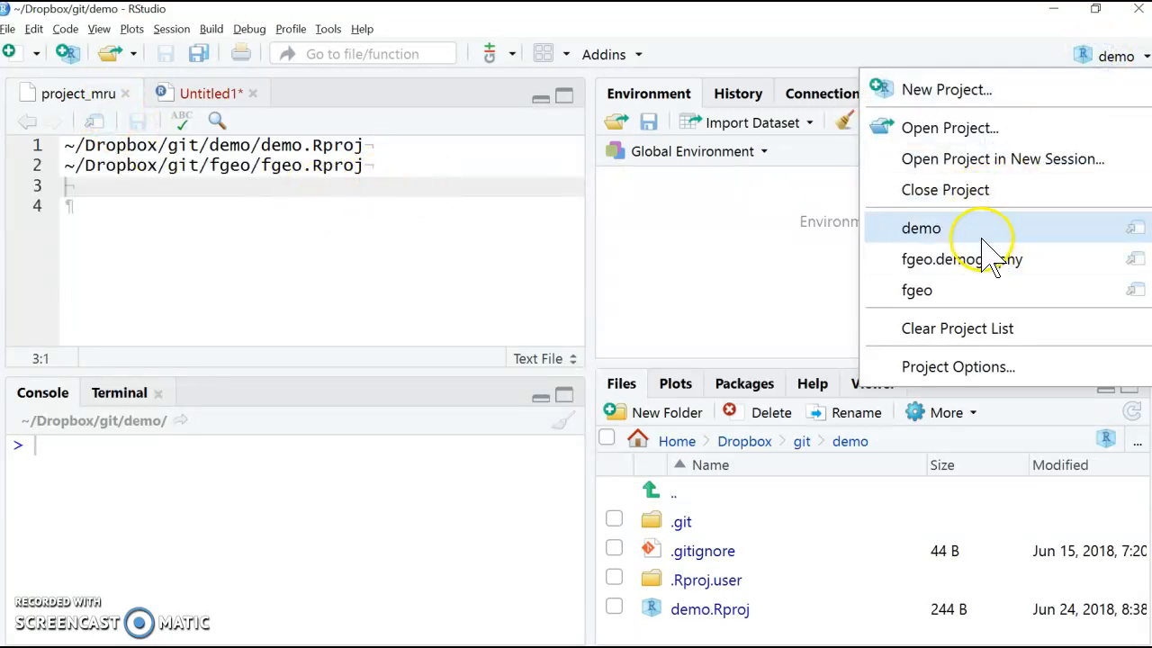
click(384, 173)
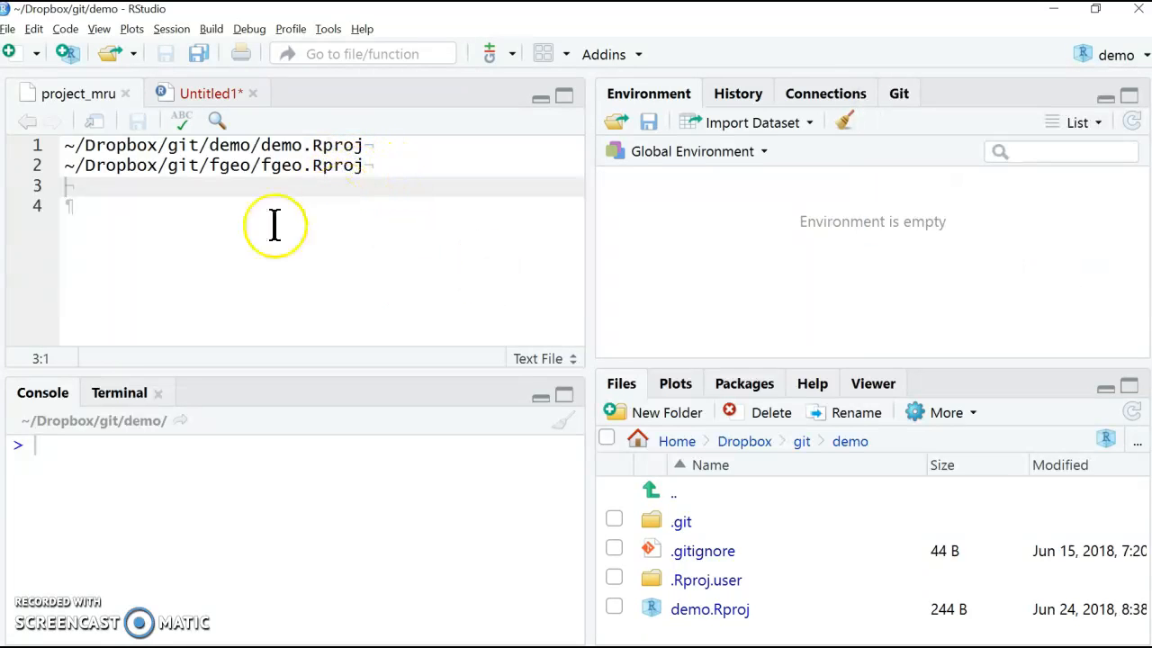
Duplicate the fgeo.demography project path line in project_mru and select the folder name in the copy.
click(369, 175)
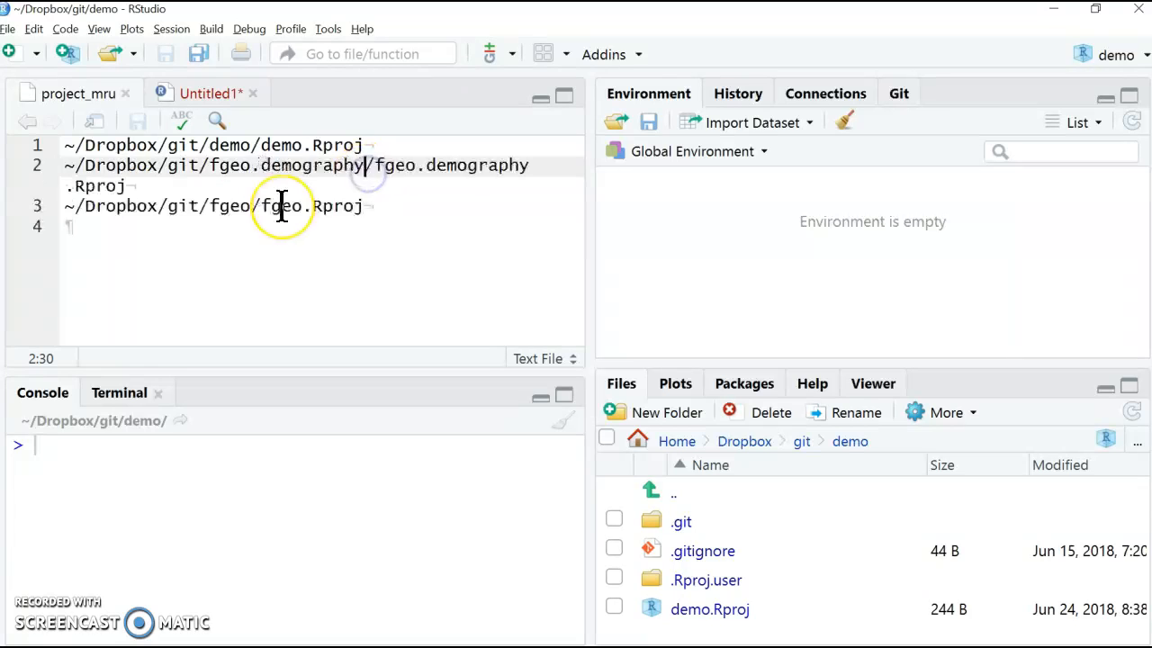
key(alt+shift+Down)
key(Left)
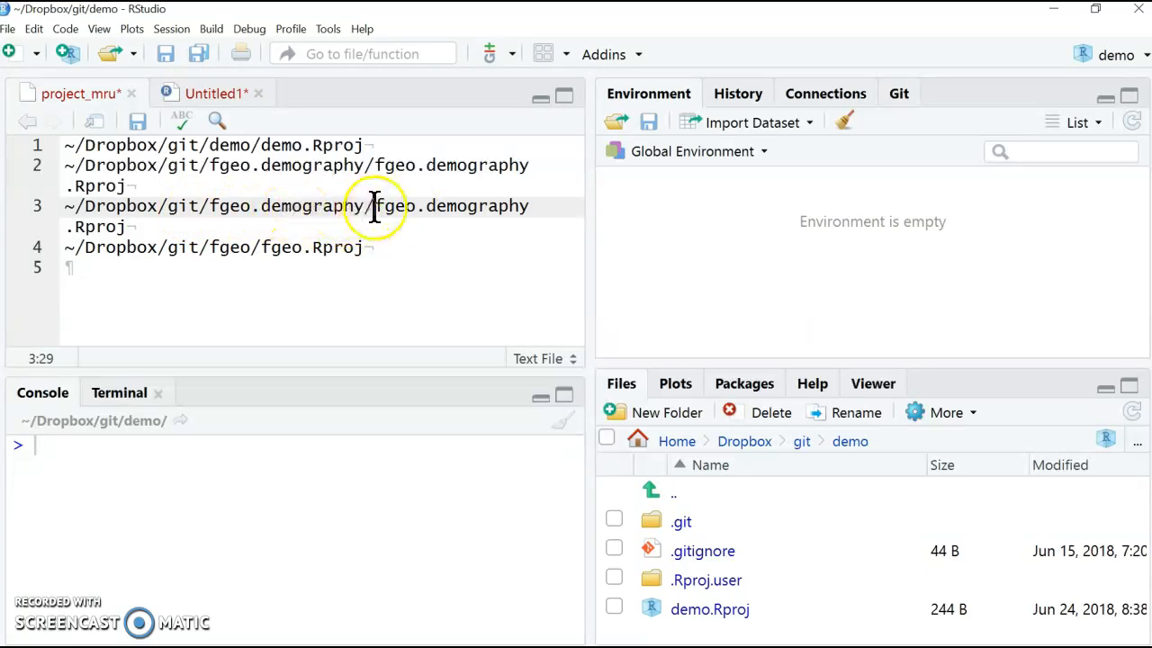
drag(209, 206, 362, 205)
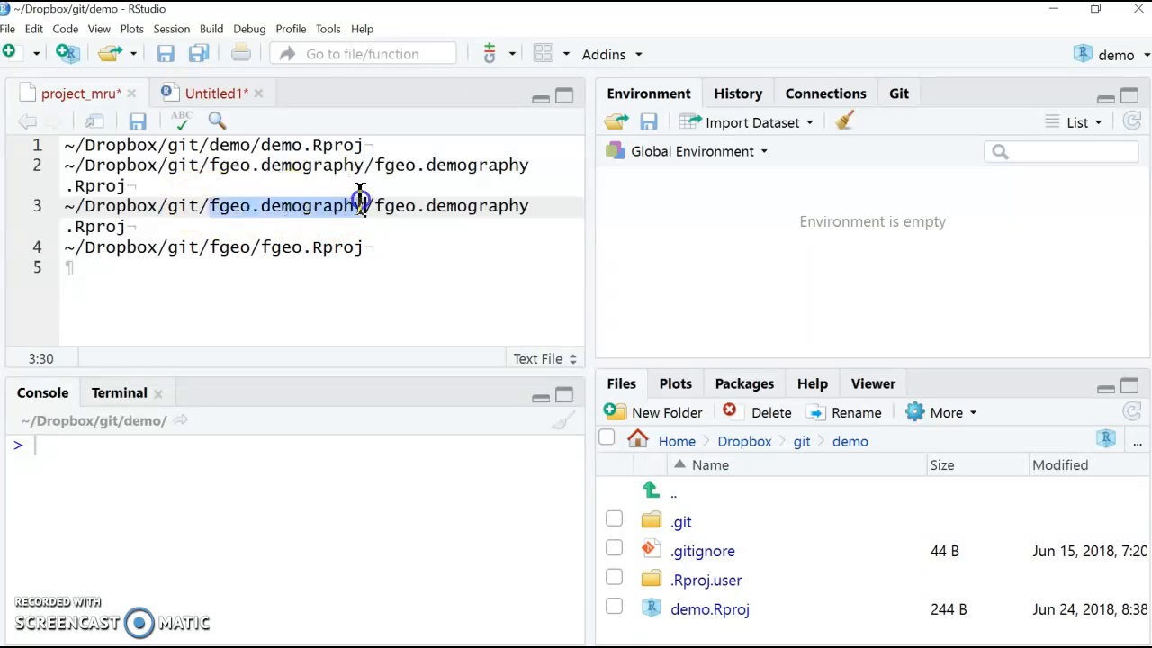
Duplicate the fgeo project path line and change the copy's folder name to fgeo.abundance.
click(385, 247)
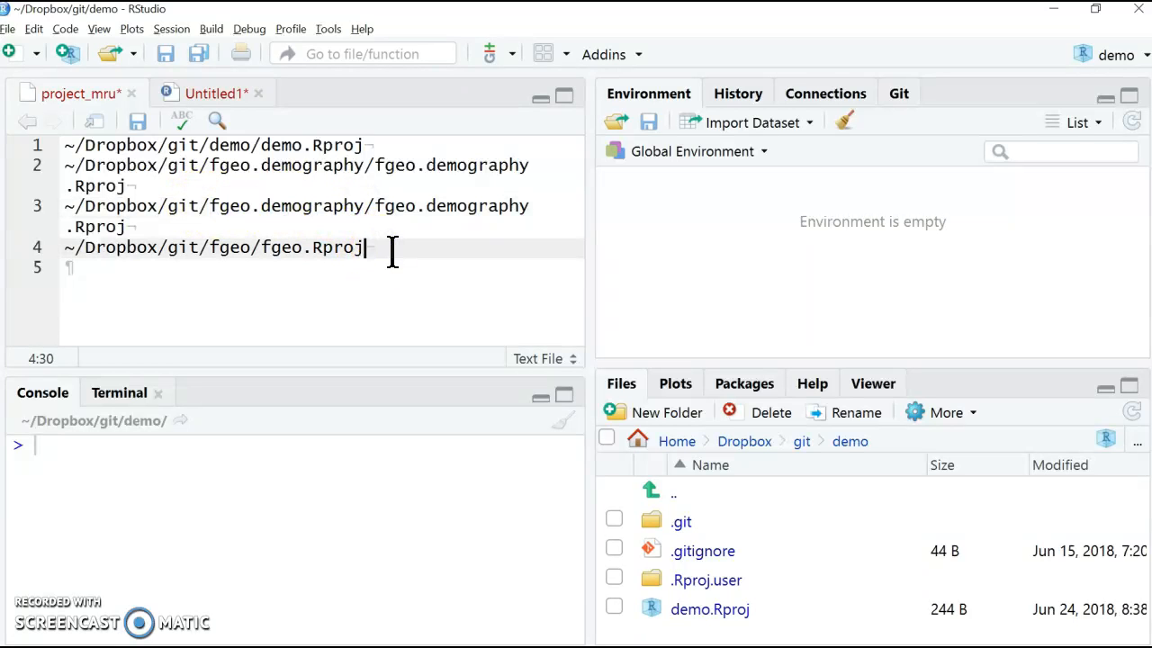
key(shift+alt+Down)
key(Left)
key(Left)
key(Left)
key(Left)
key(Left)
key(Left)
key(Left)
key(Left)
key(Left)
key(Left)
key(Left)
key(Left)
key(Left)
key(Right)
key(Right)
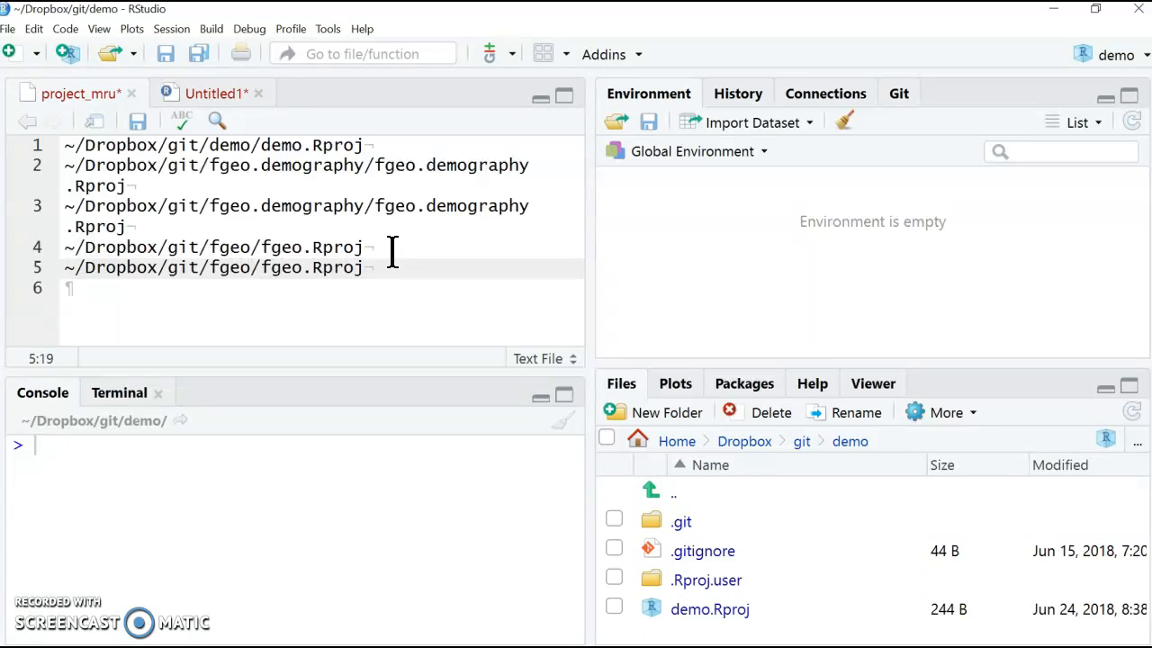
text(.abundance)
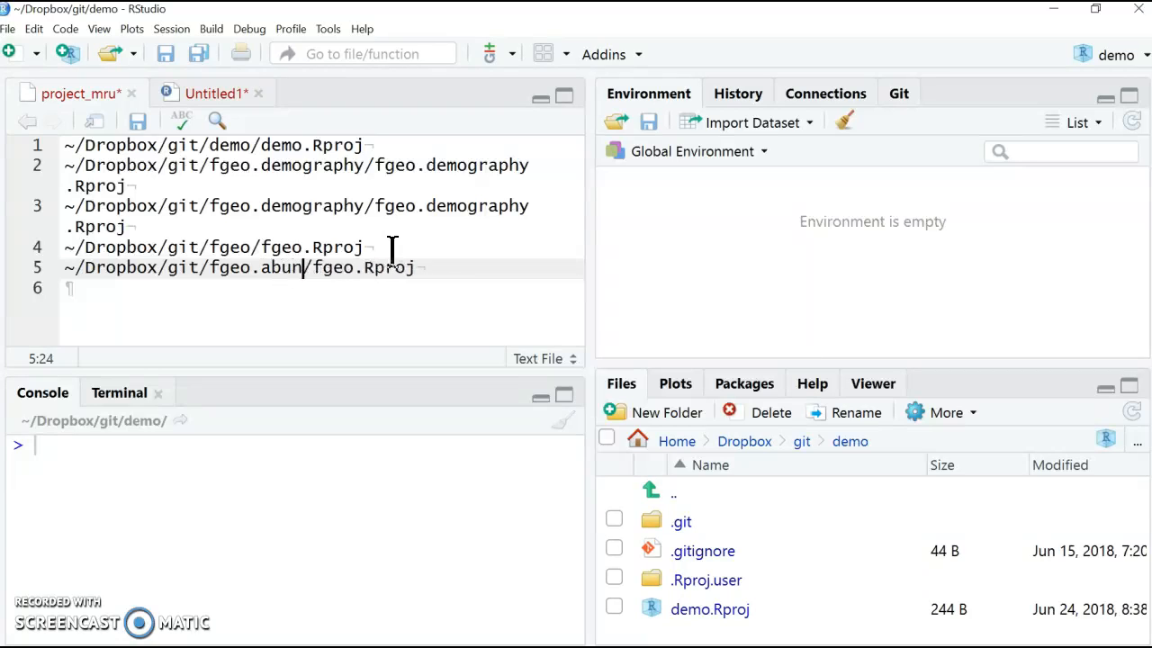
Copy the word abundance and extend the project file name in the new path to fgeo.abundance.Rproj.
key(ctrl+shift+Left)
key(ctrl+c)
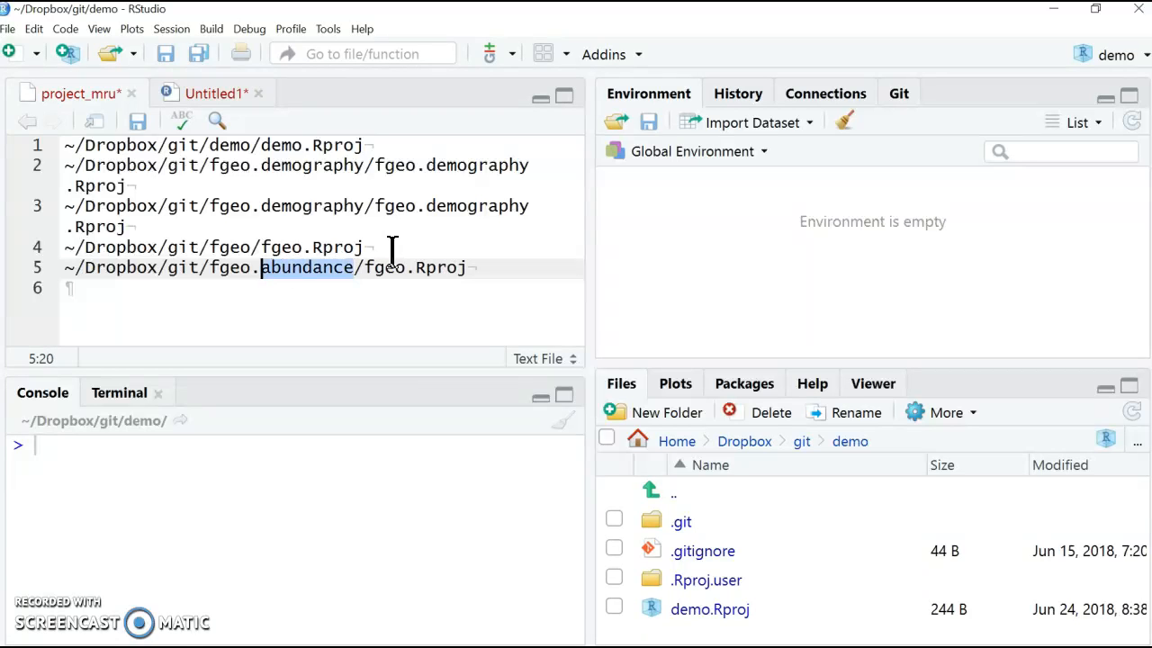
key(Right)
key(ctrl+Right)
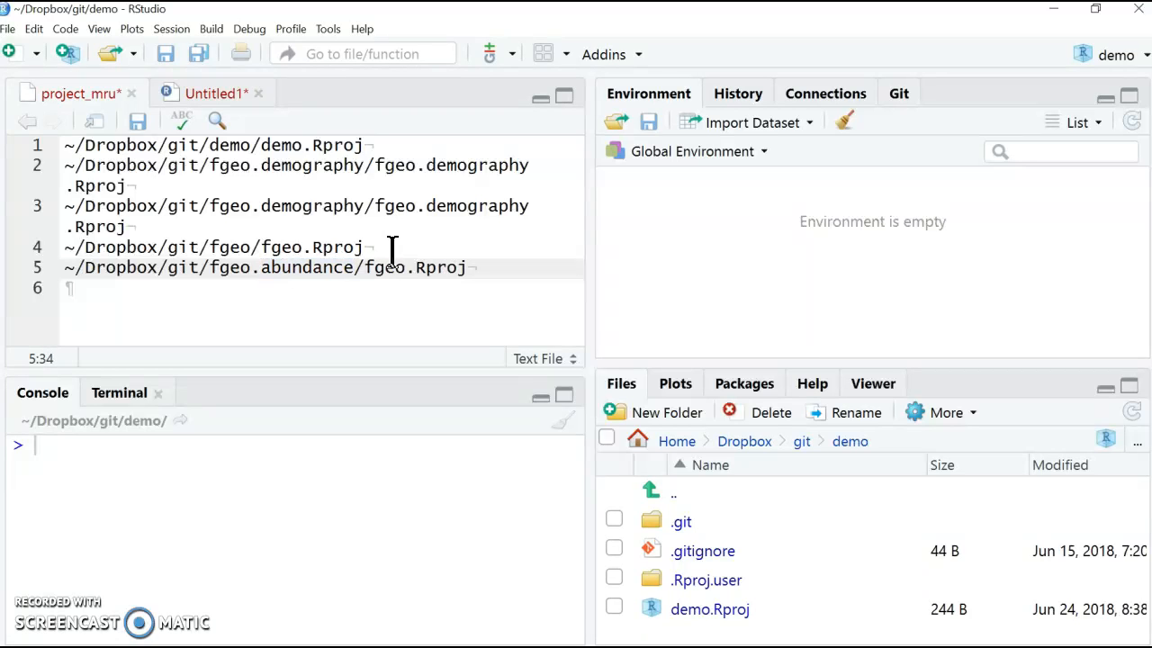
text(.)
key(ctrl+v)
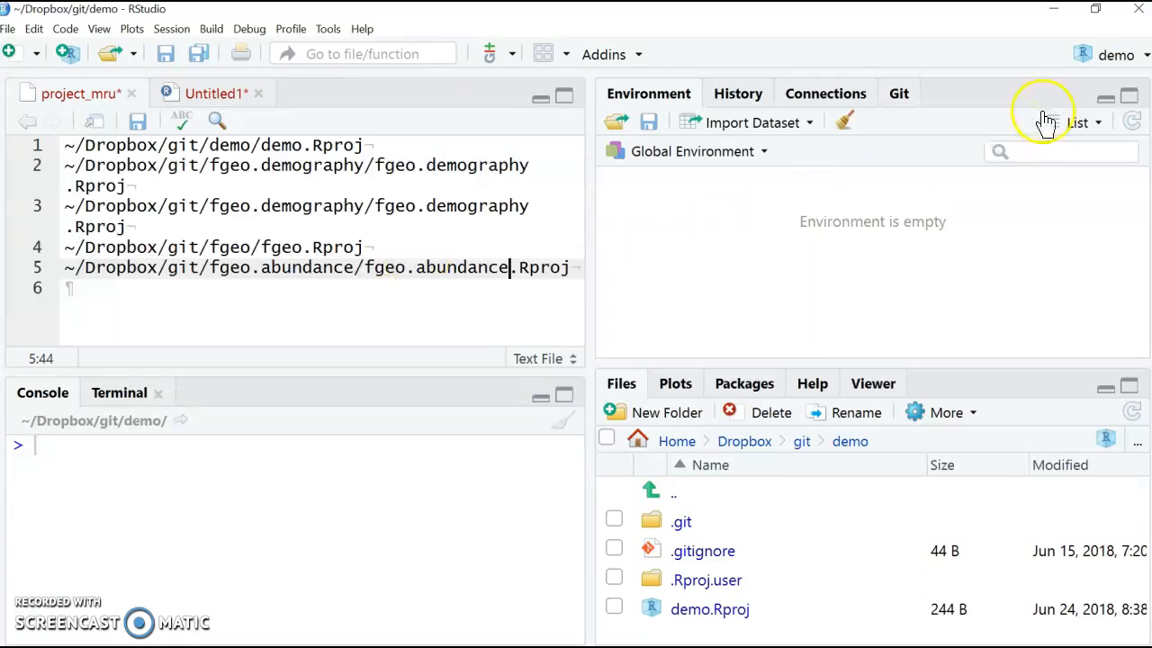
Save project_mru, checking the recent projects list before and after saving.
click(1117, 56)
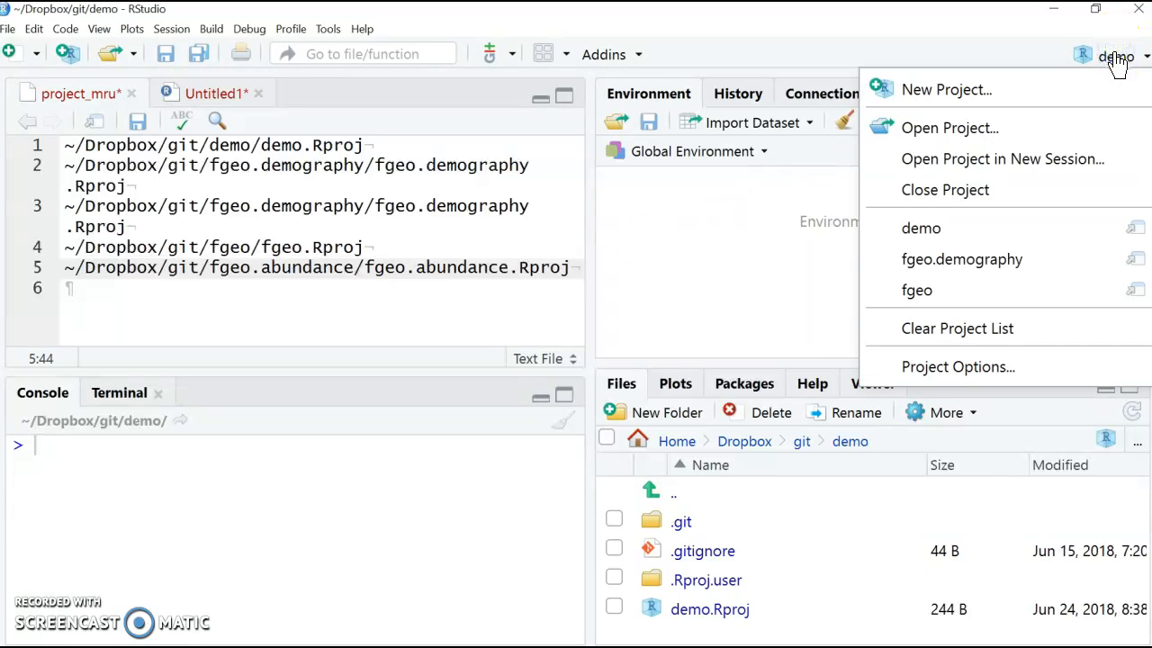
key(Escape)
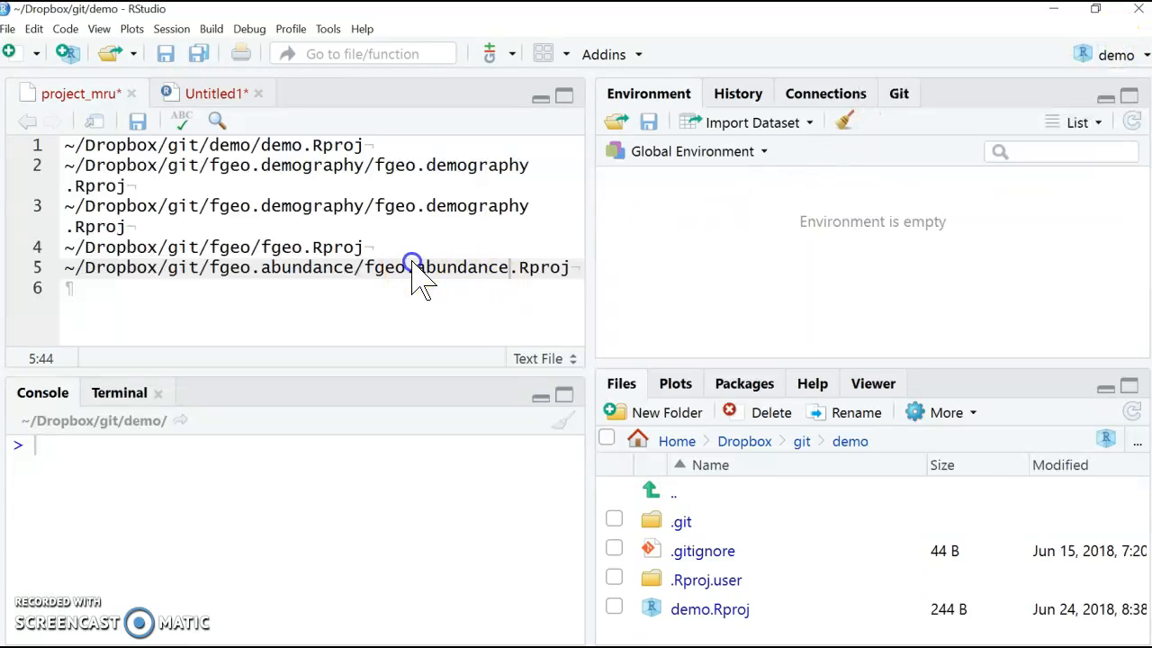
click(135, 120)
click(1113, 57)
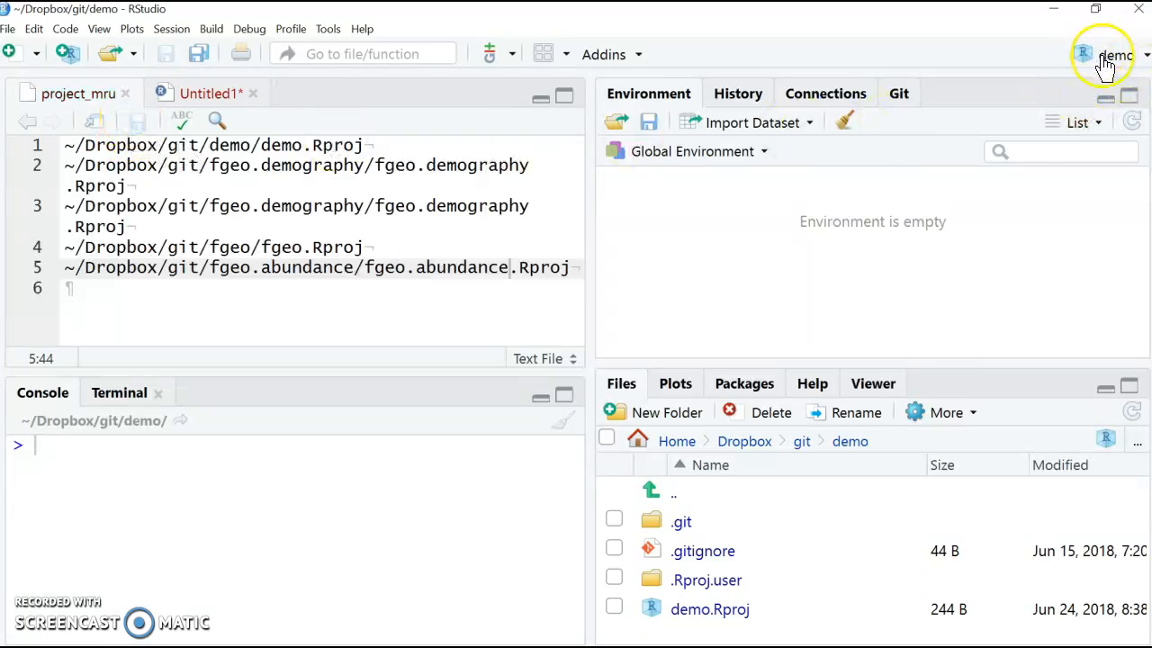
Delete every project path except fgeo.abundance from project_mru, save the file and check the recent projects list.
click(369, 299)
drag(369, 243, 31, 147)
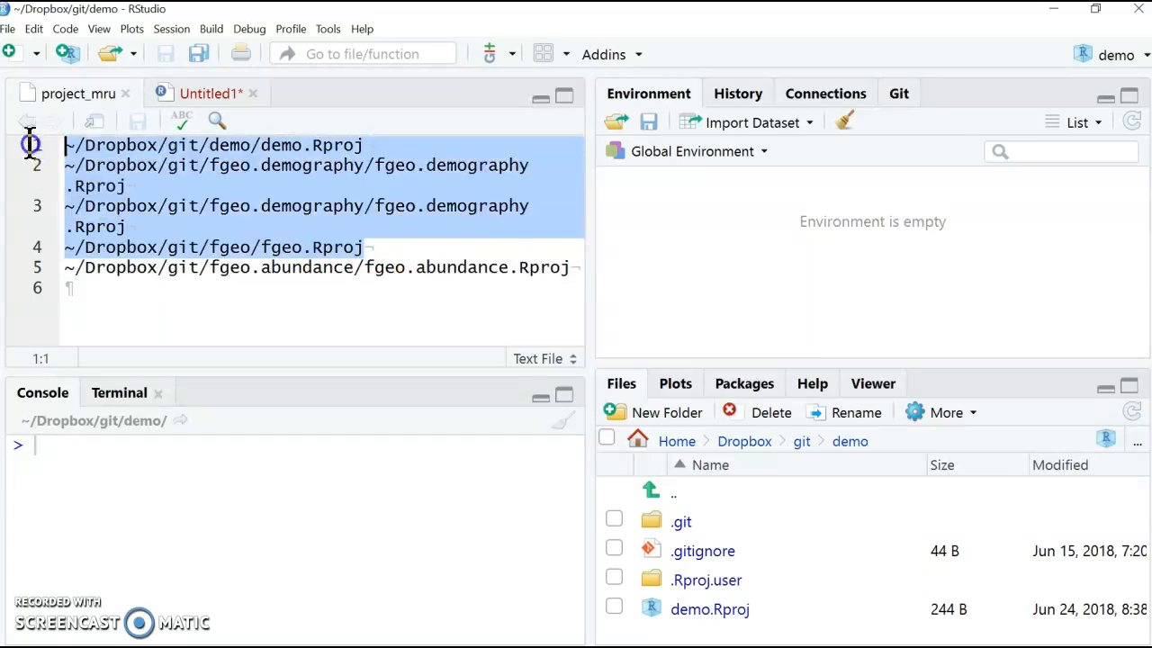
key(BackSpace)
key(Delete)
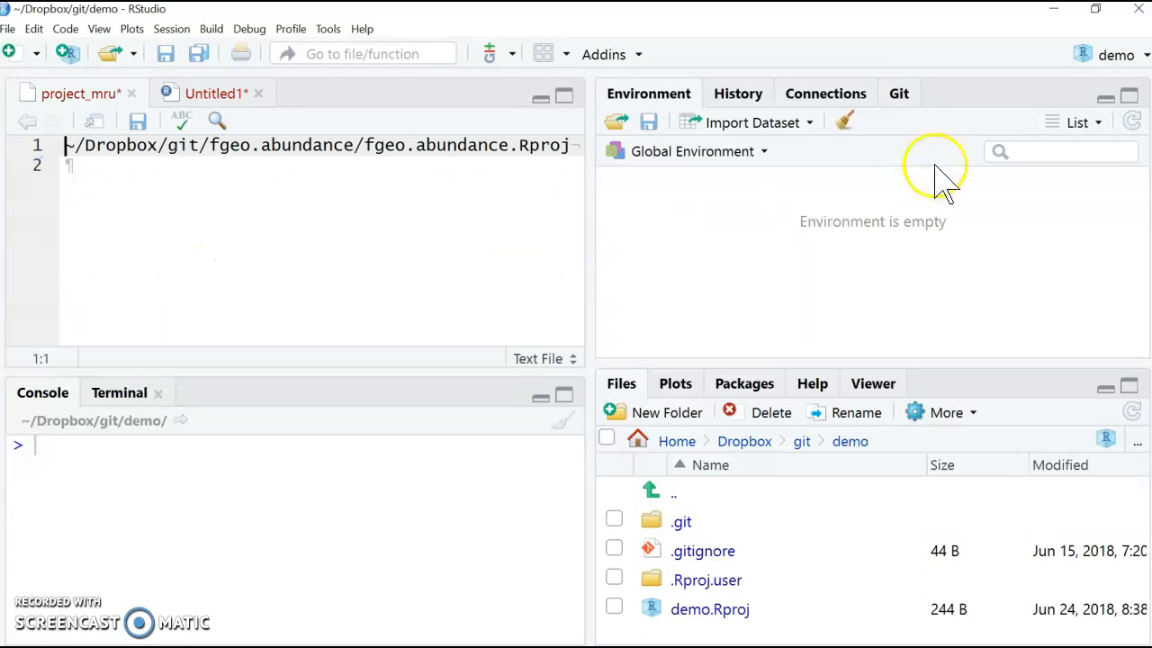
click(136, 121)
click(1100, 54)
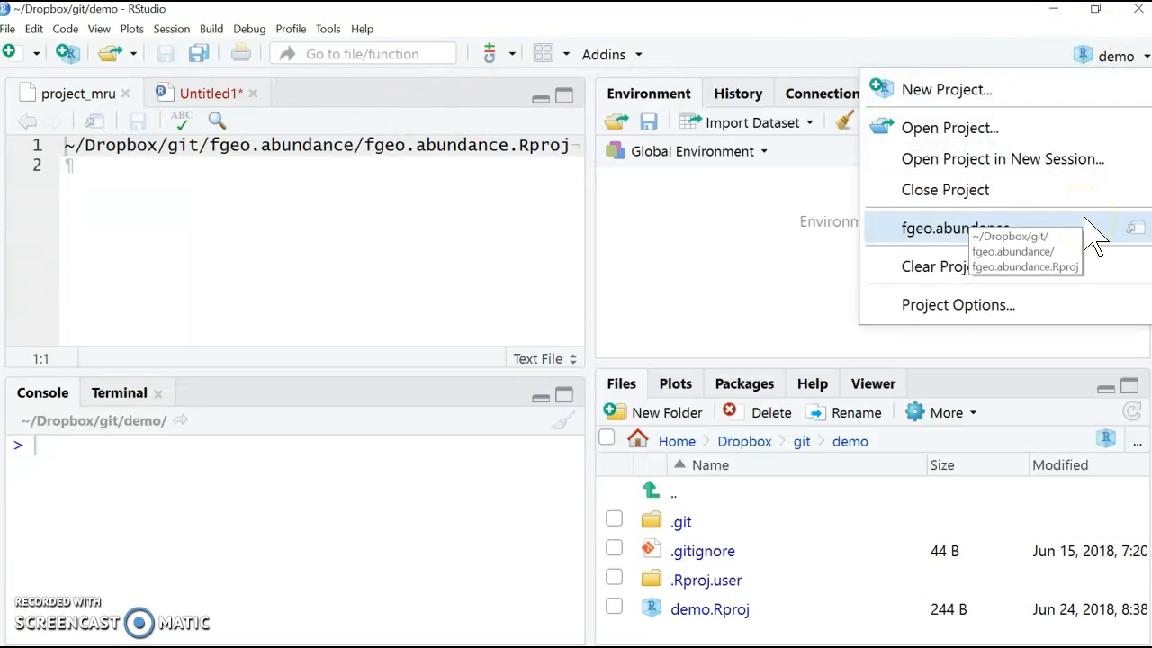
Duplicate the fgeo.abundance project path line and shorten the copy's folder name to fgeo.
click(290, 149)
click(324, 151)
key(alt+shift+Down)
key(Left)
key(Left)
key(Left)
key(Left)
key(Left)
key(Left)
key(Left)
key(ctrl+Delete)
key(ctrl+Delete)
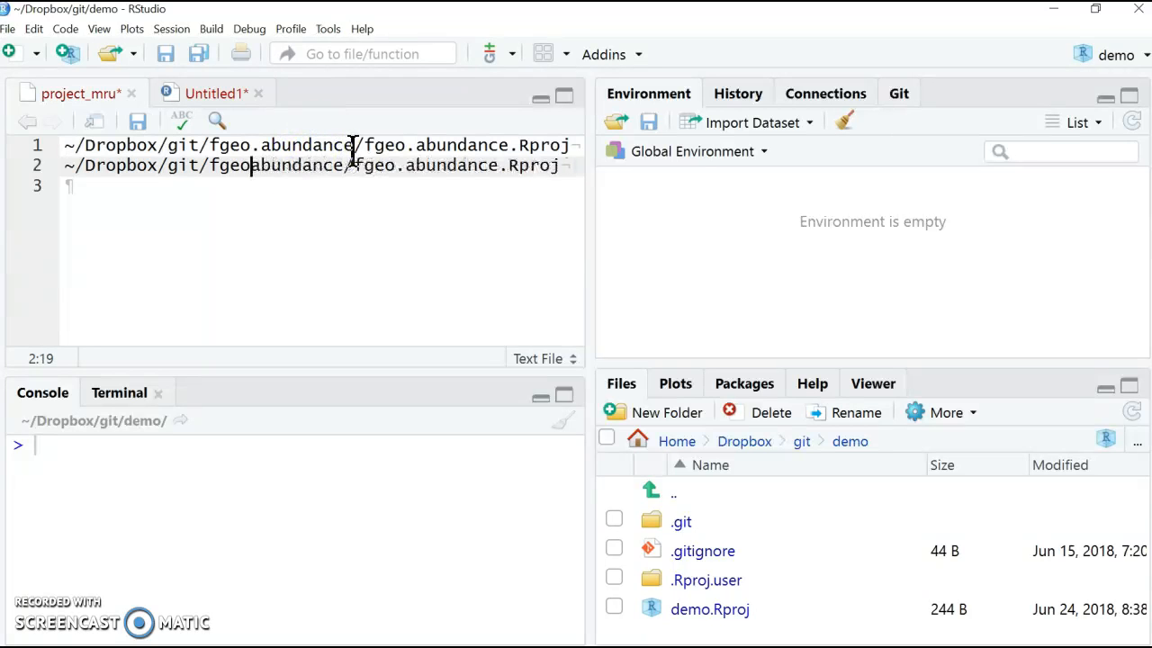
Shorten the copied path's project file name to fgeo.Rproj and save project_mru, checking the recent projects list.
key(ctrl+Right)
key(ctrl+Right)
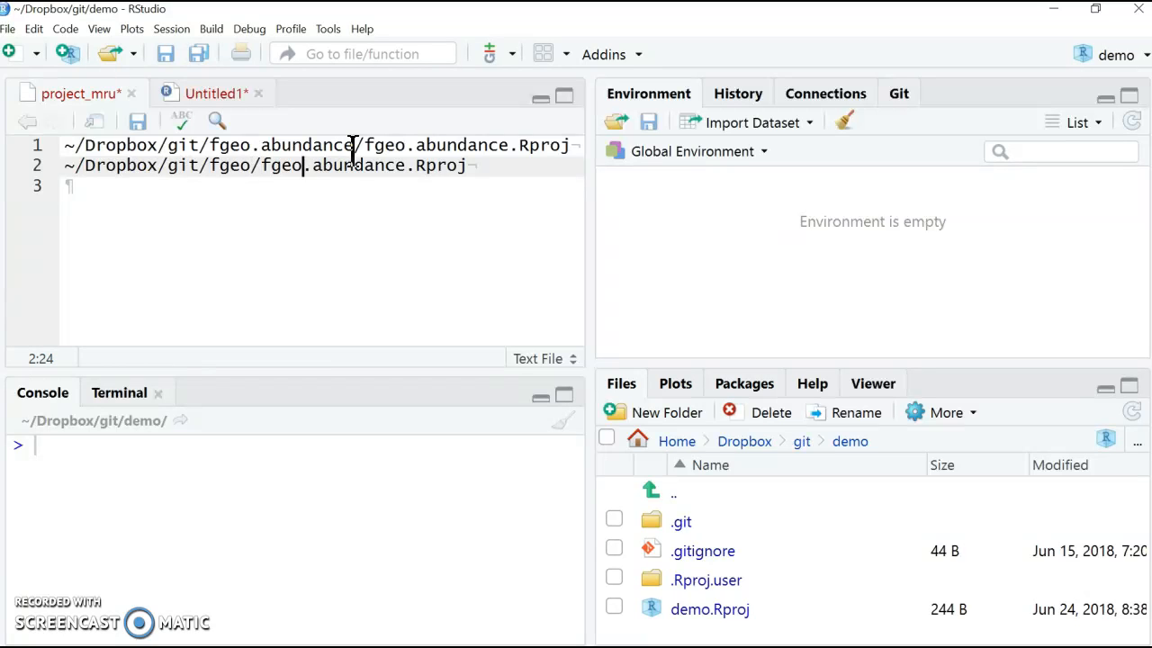
key(ctrl+Delete)
key(ctrl+Delete)
key(ctrl+s)
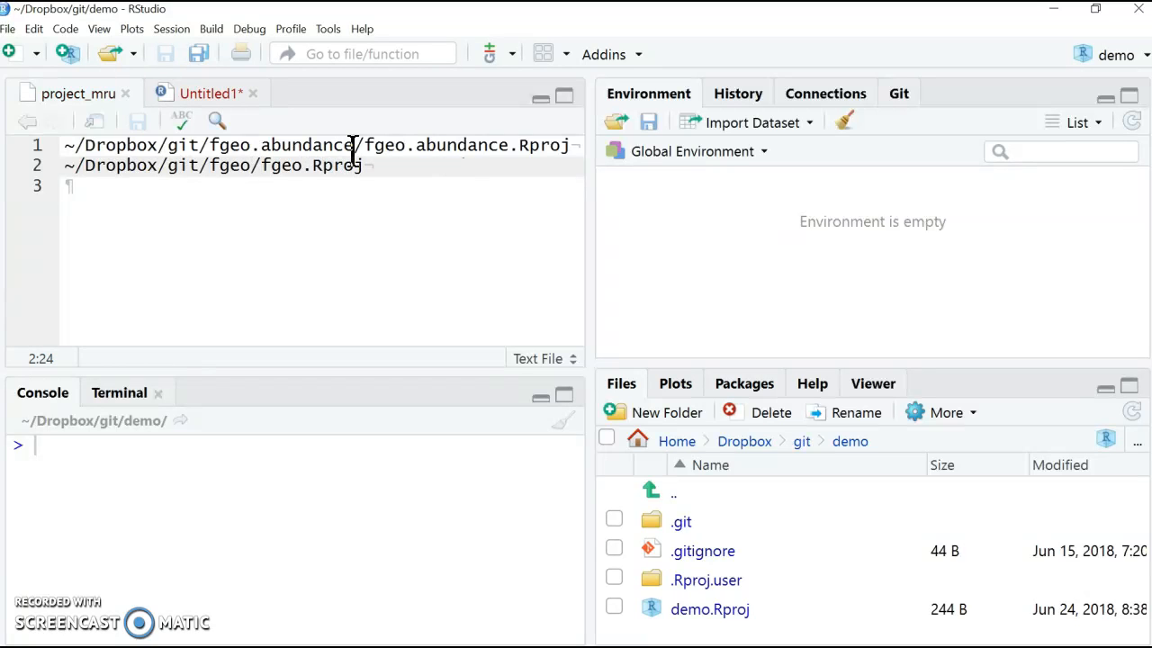
click(1107, 54)
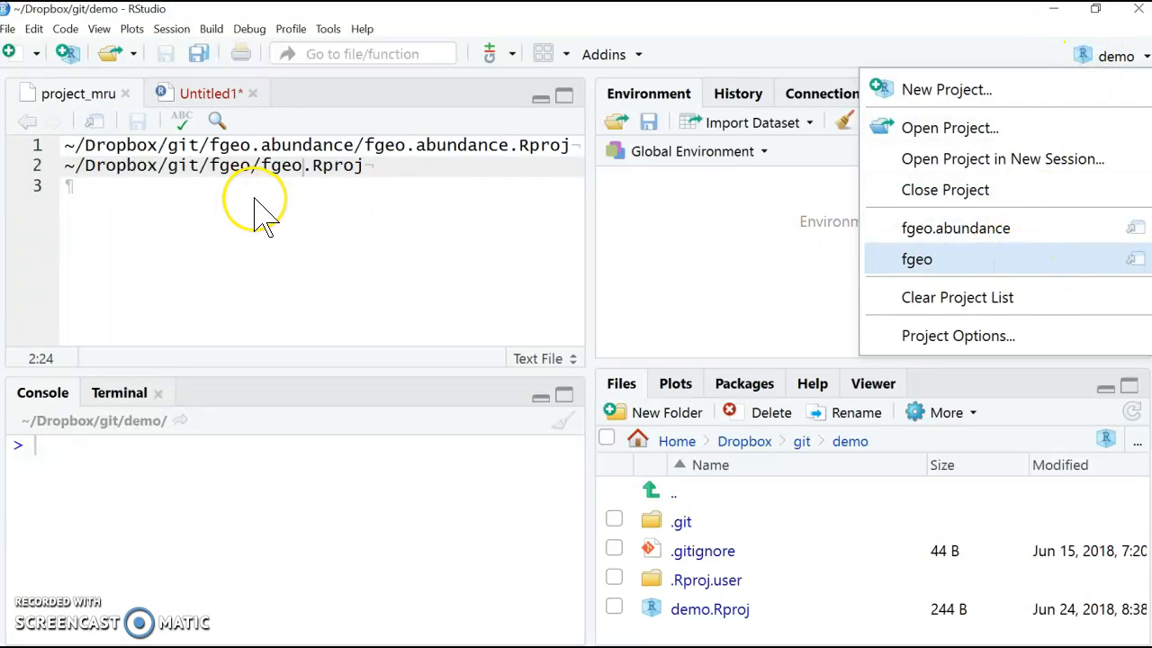
Show the project_mru location in Untitled1, widening the source pane and selecting the whole path.
click(218, 93)
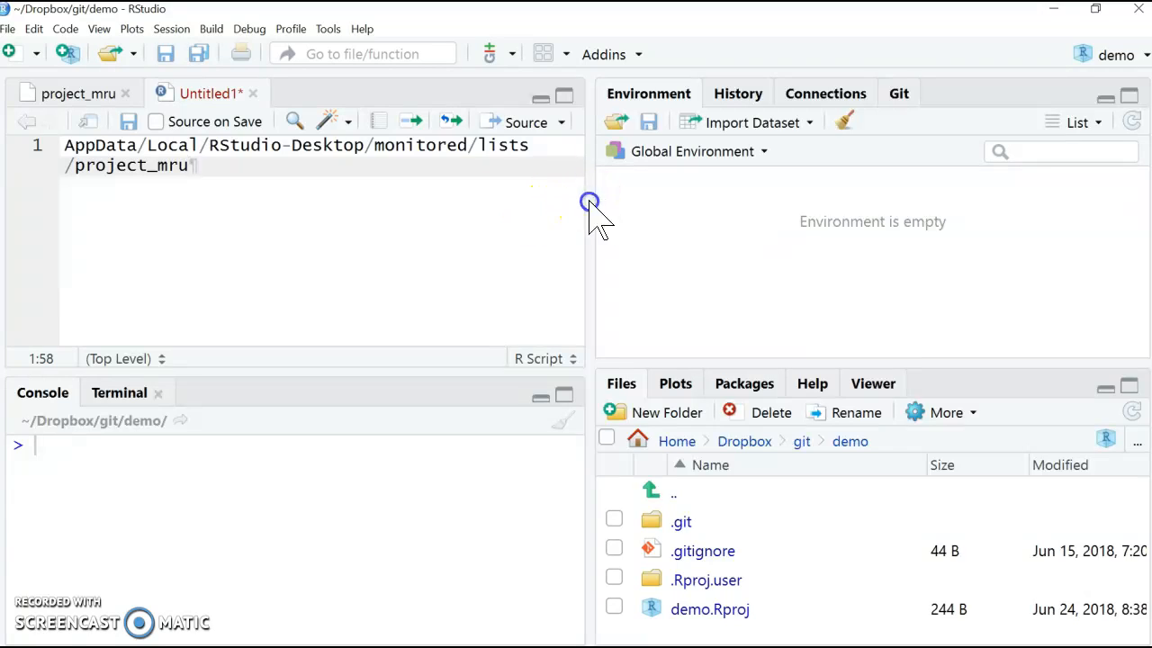
drag(591, 218, 763, 183)
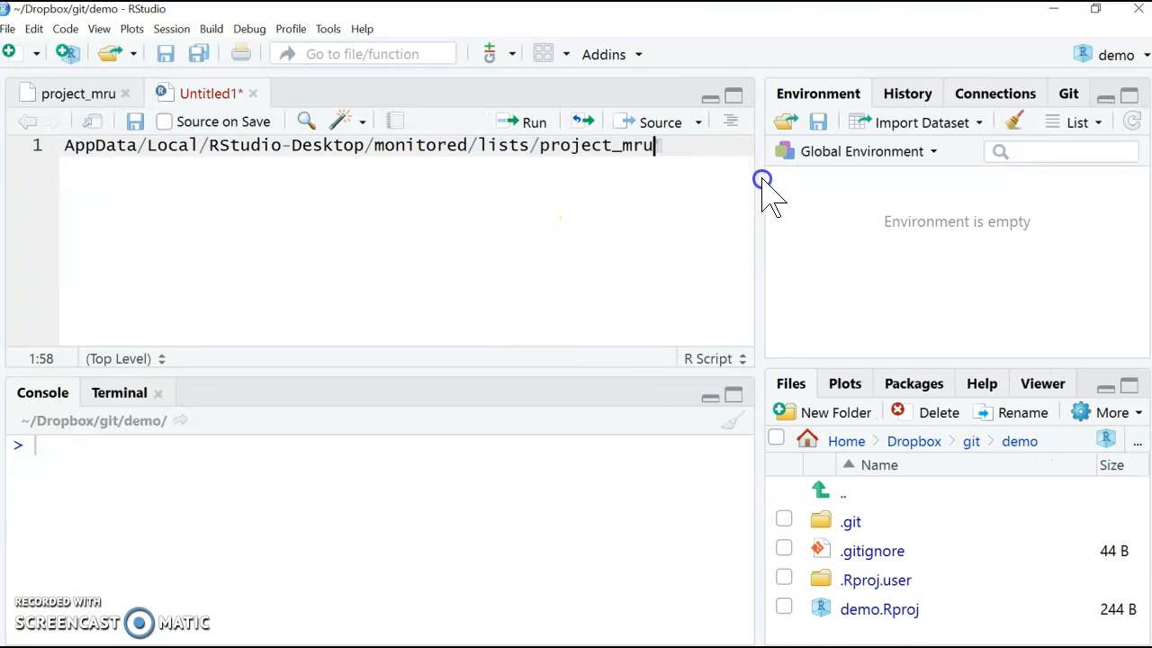
triple_click(543, 147)
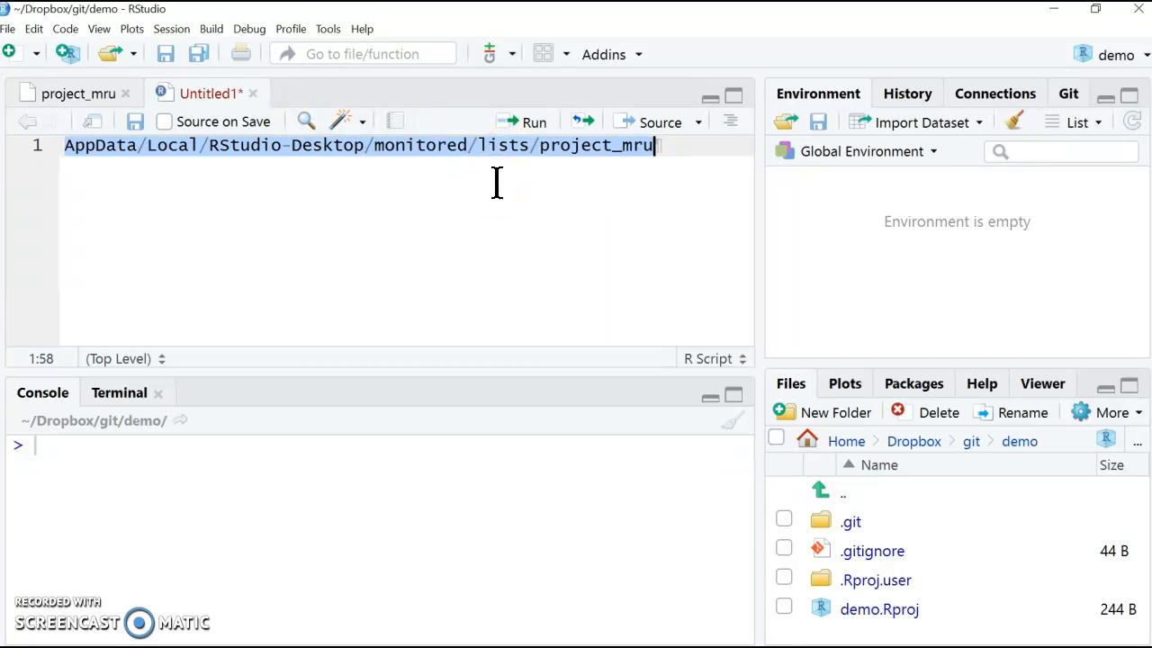
Search Windows for key and open the On-Screen Keyboard.
key(super)
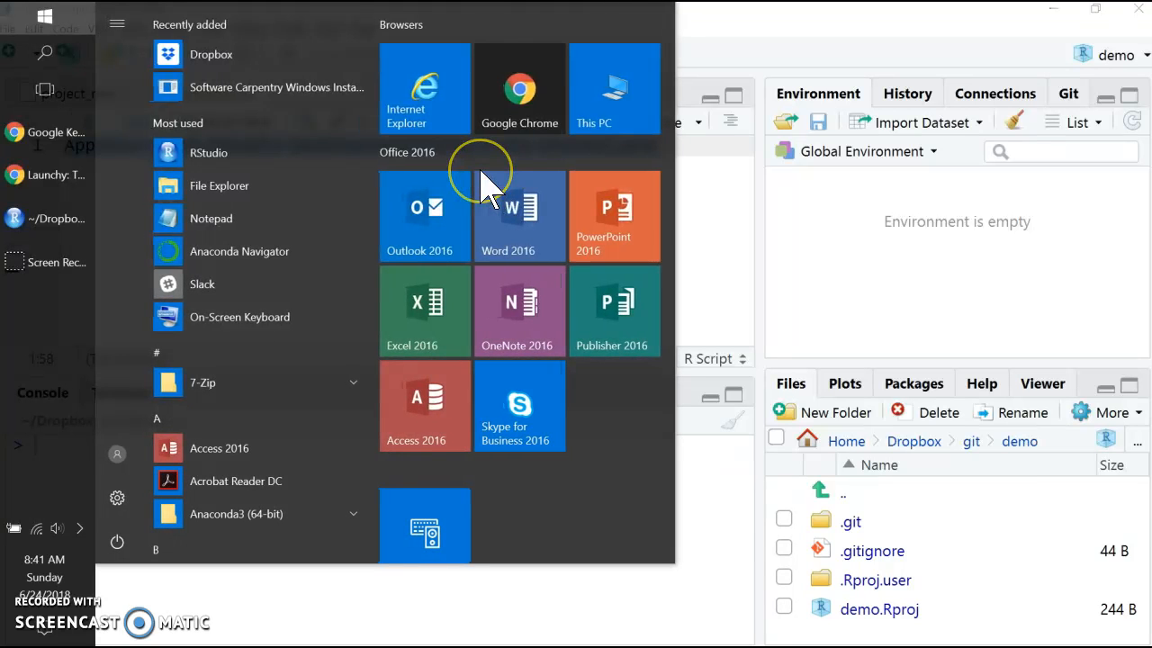
text(key)
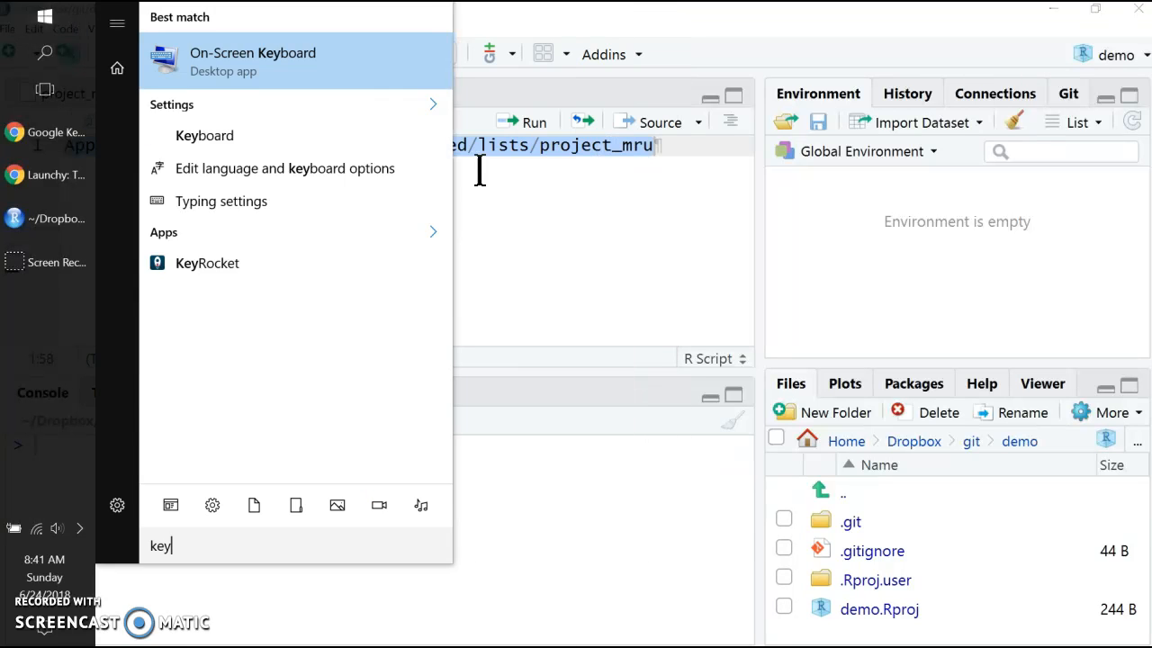
key(Return)
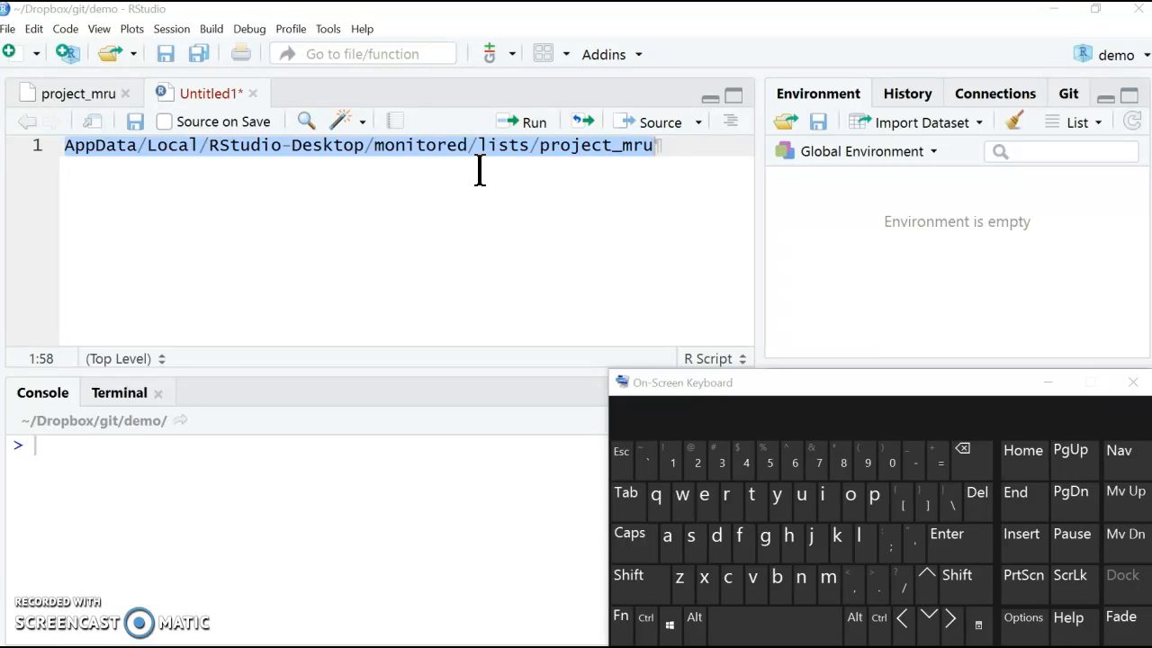
Bring up the Launchy launcher and open the fgeo project by searching for fgeo.
key(alt)
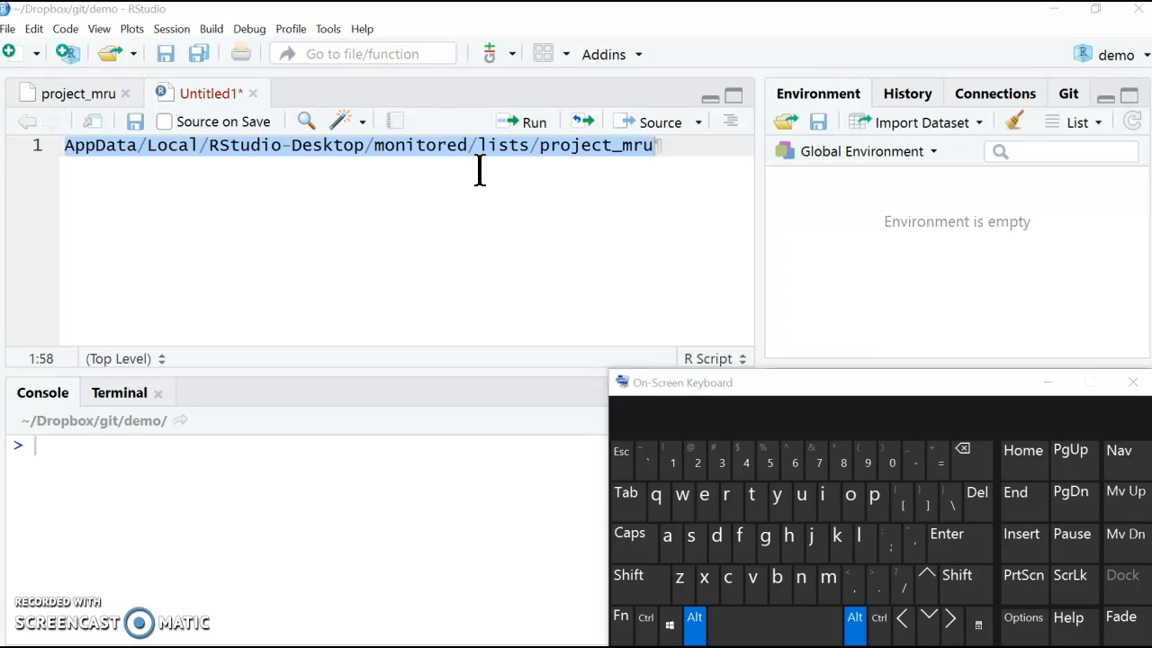
click(754, 636)
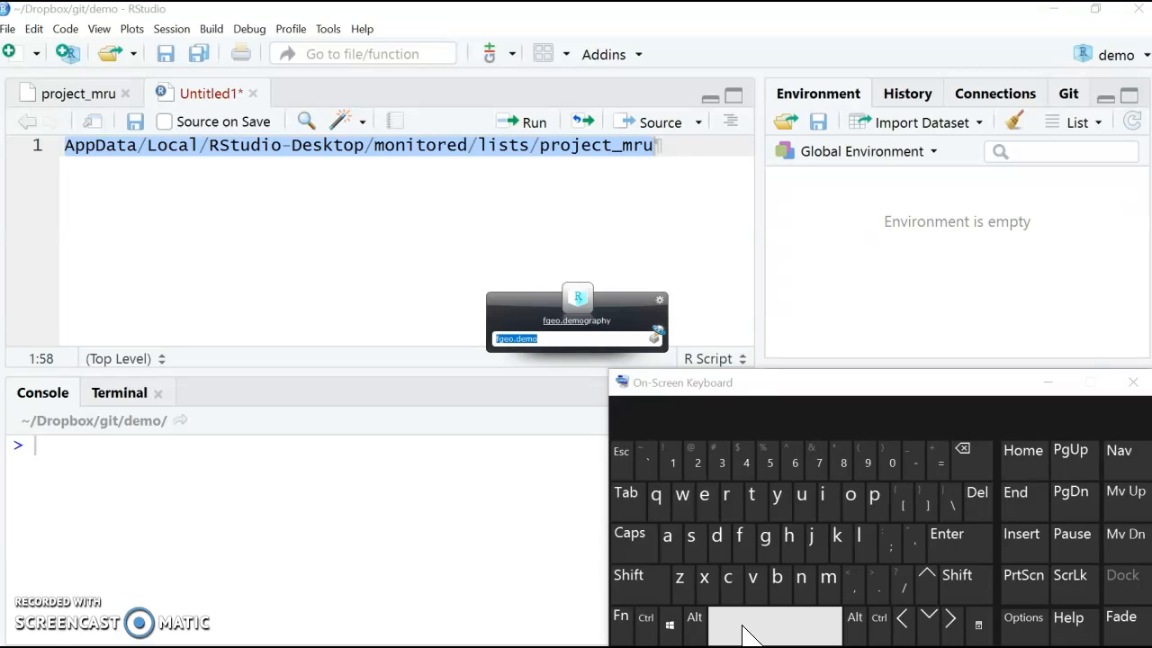
text(fgeo)
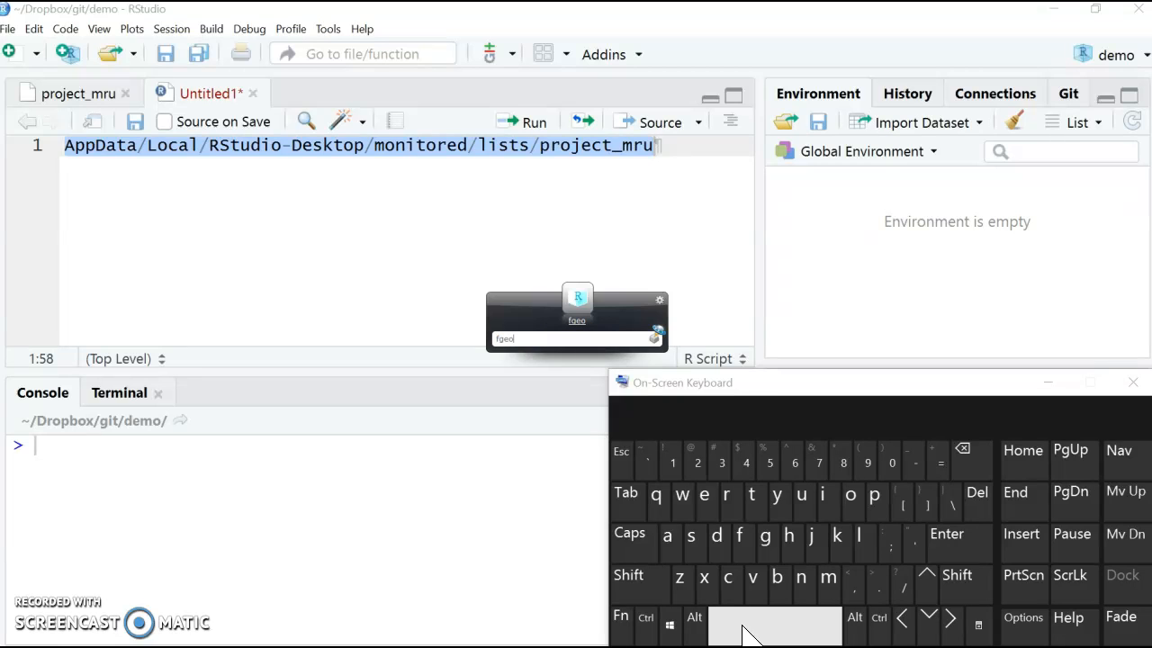
key(Return)
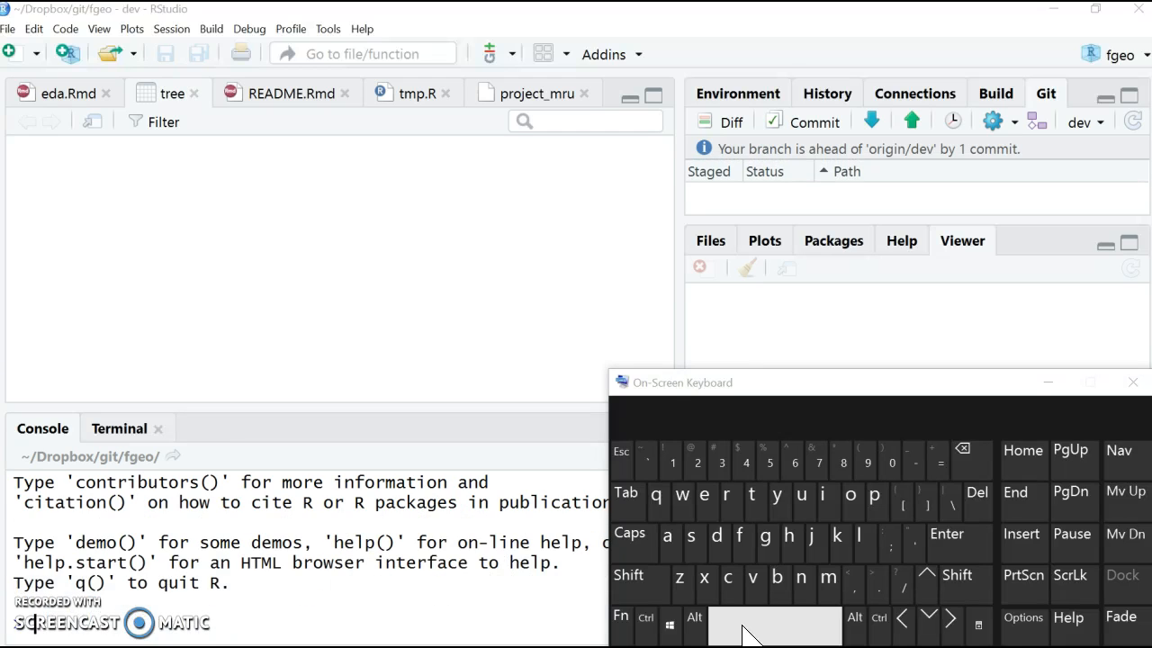
Switch back and forth between the demo and fgeo RStudio project windows, ending on the fgeo project.
key(alt+Tab)
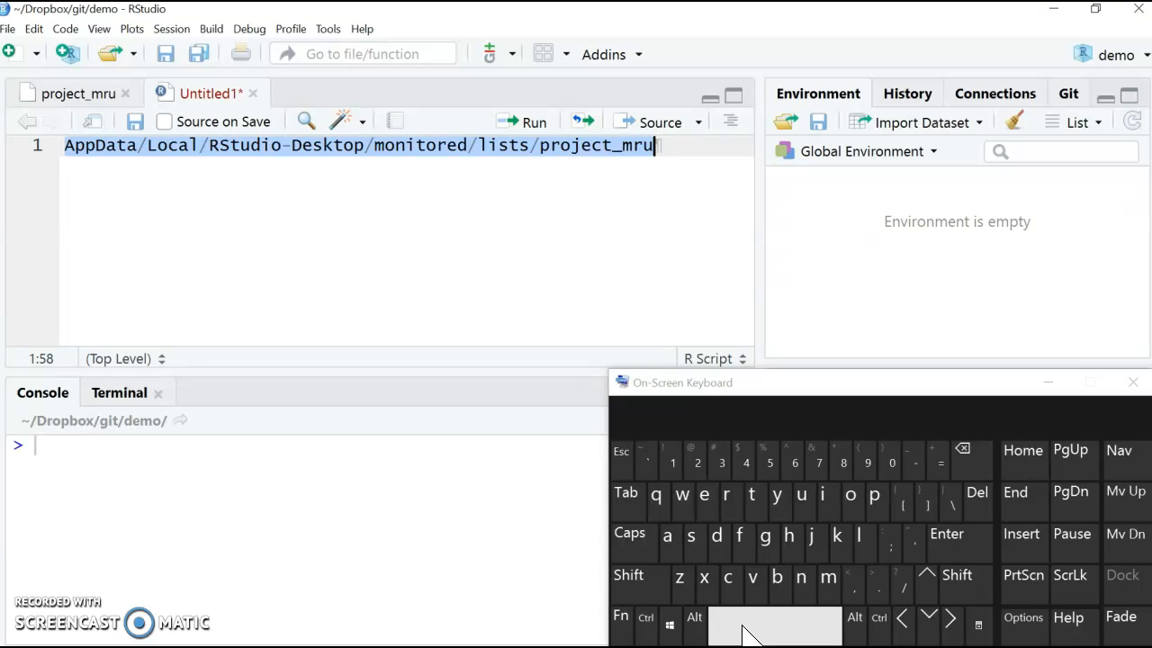
key(alt+Tab)
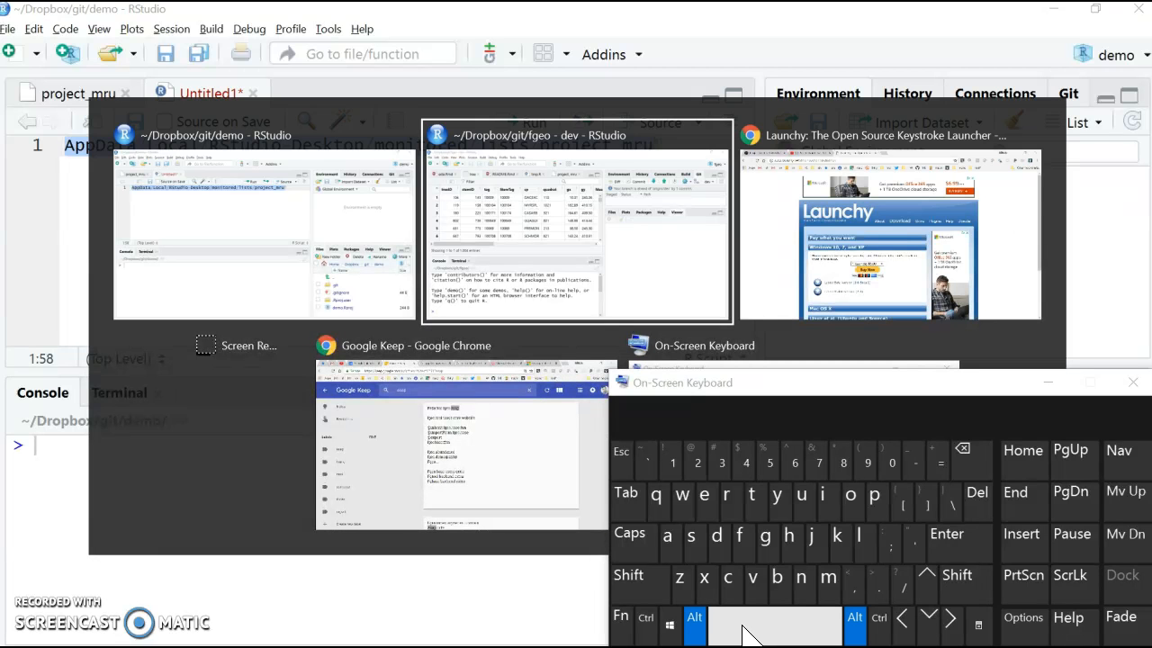
key(alt+shift+Tab)
key(alt+Tab)
key(alt+shift+Tab)
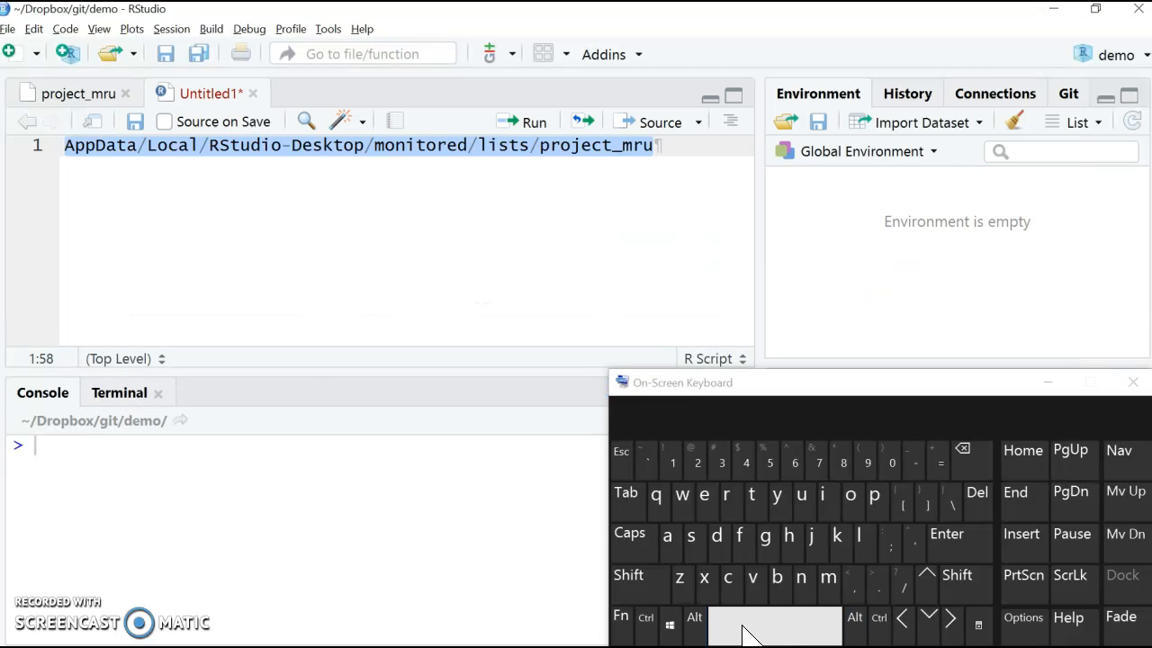
key(alt+Tab)
key(alt+Tab)
key(alt+shift+Tab)
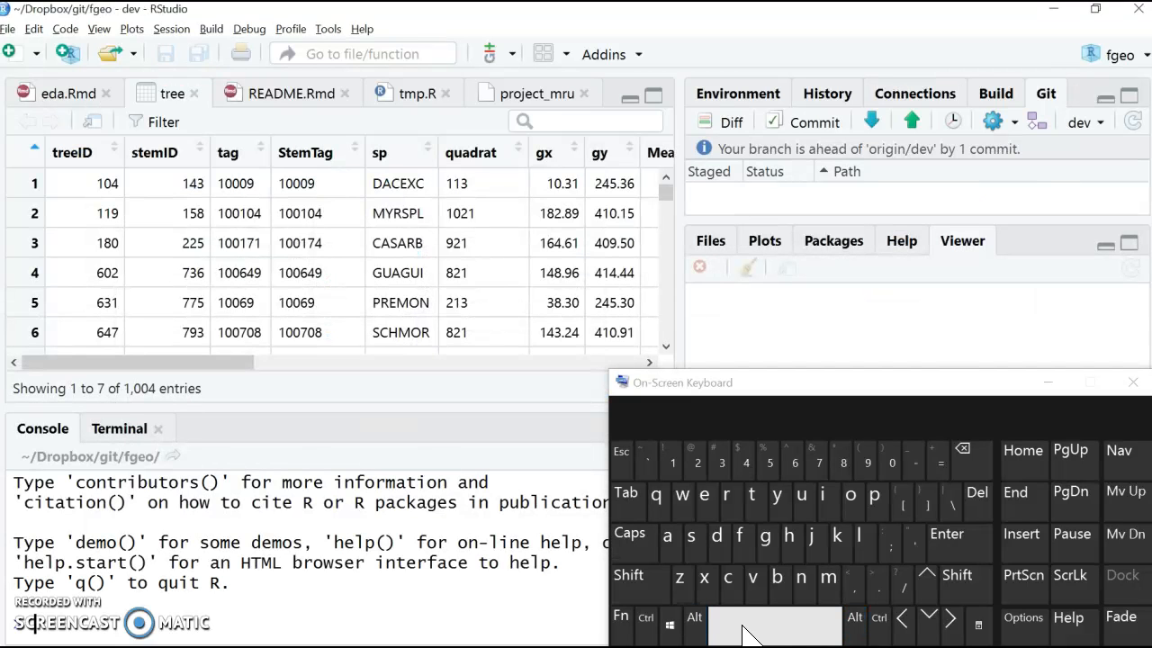